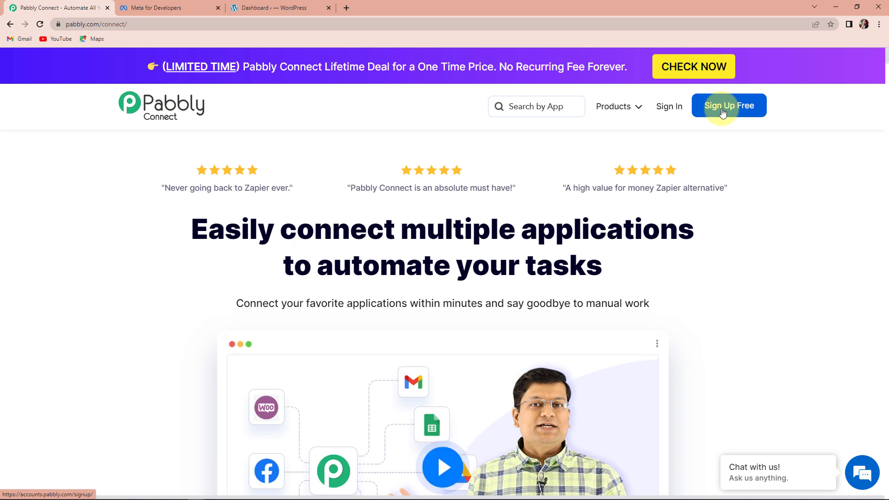
Sign in to the Pabbly account and open Pabbly Connect.
{"action": "left_click", "coordinate": [669, 109]}
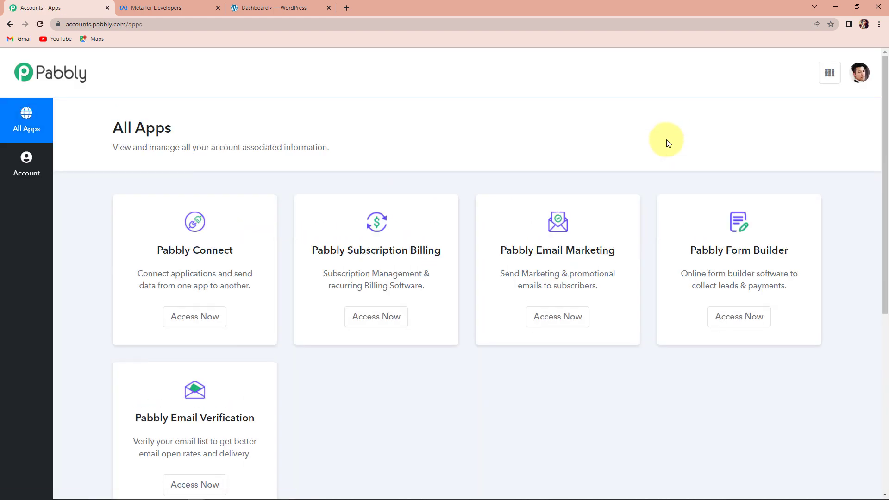
{"action": "left_click", "coordinate": [194, 316]}
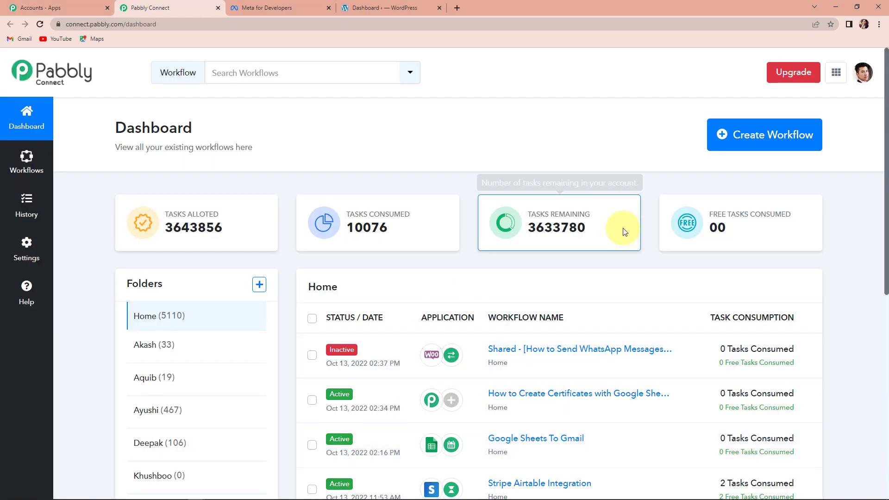
Create a new workflow named Send WhatsApp Messages for Multiple Product Orders.
{"action": "left_click", "coordinate": [768, 148]}
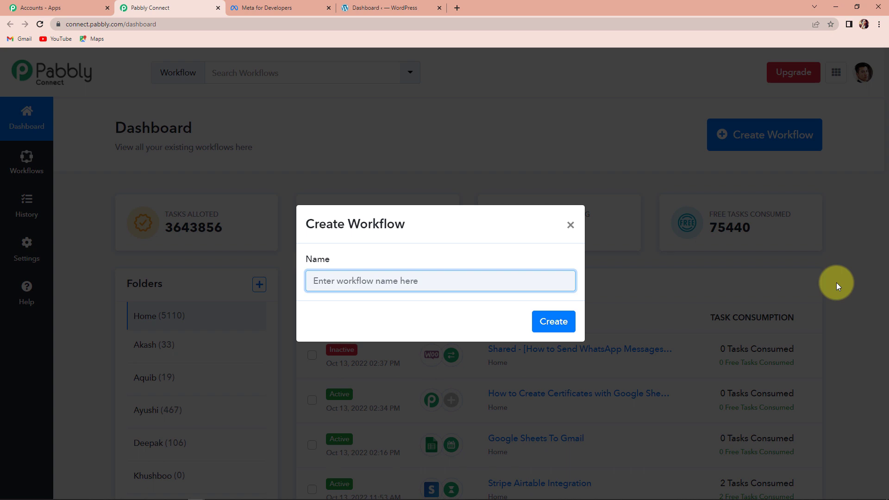
{"action": "left_click", "coordinate": [537, 284]}
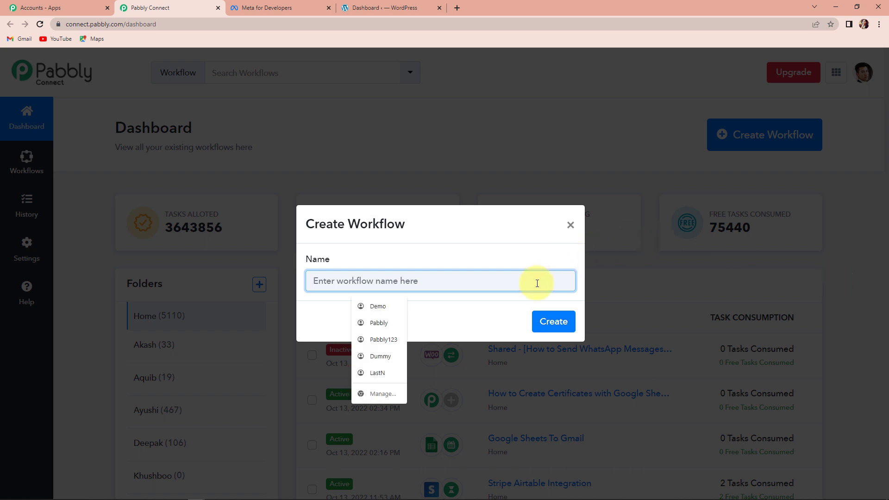
{"action": "type", "text": "Send Whats"}
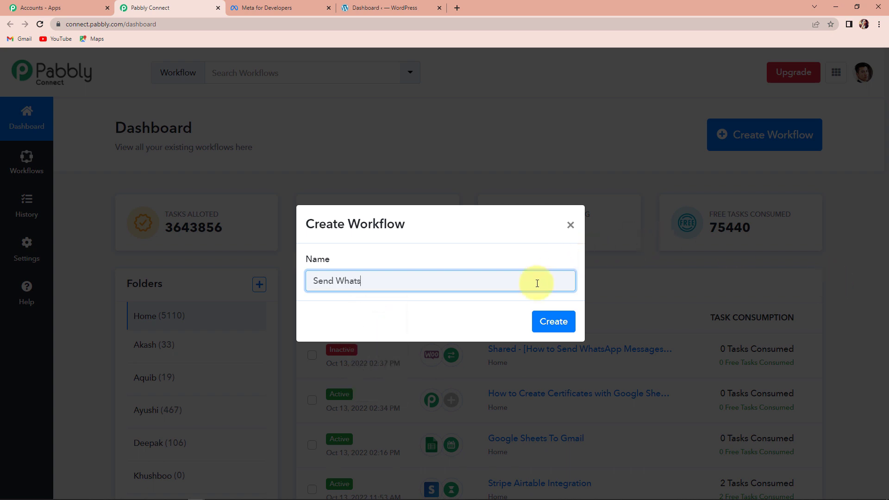
{"action": "type", "text": "App Messages for Multiple Product Orders"}
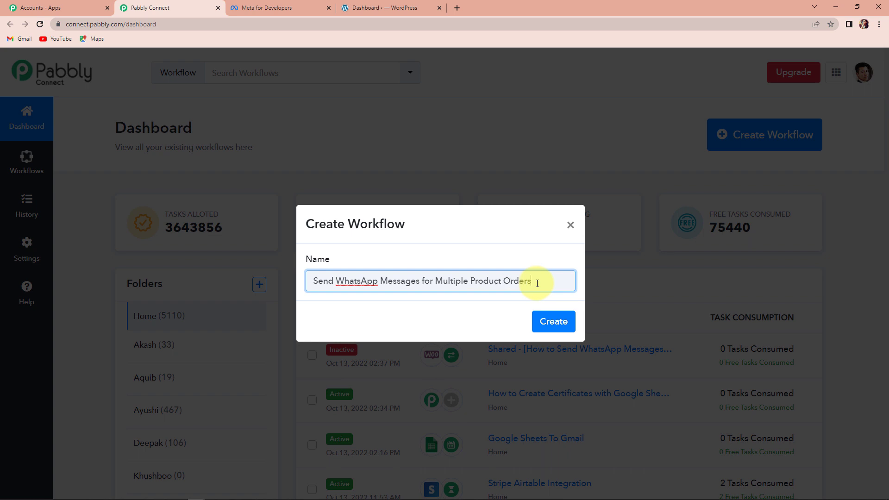
{"action": "left_click", "coordinate": [553, 321]}
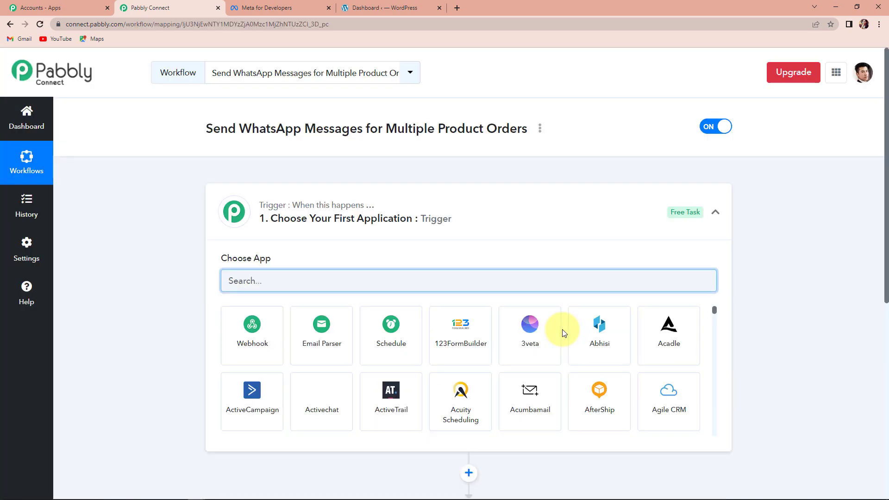
Set the trigger app to WooCommerce with the New Order Created event.
{"action": "scroll", "coordinate": [444, 331], "scroll_direction": "down", "scroll_amount": 4}
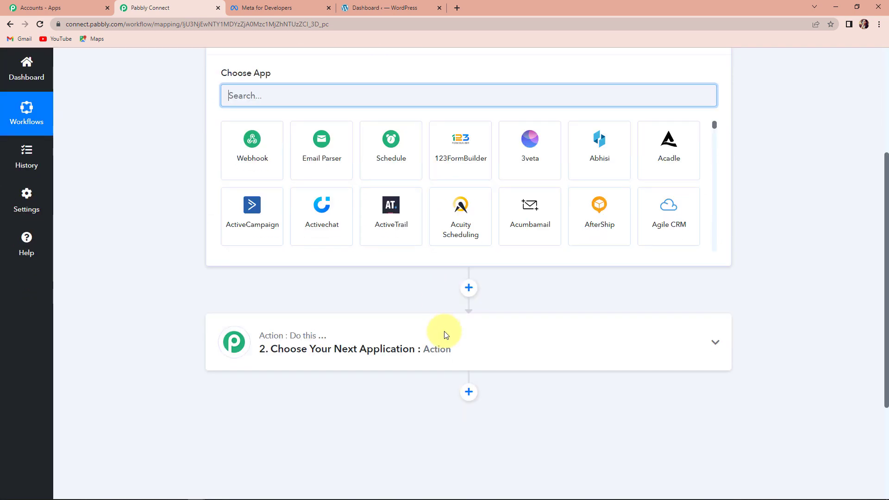
{"action": "scroll", "coordinate": [448, 369], "scroll_direction": "up", "scroll_amount": 2}
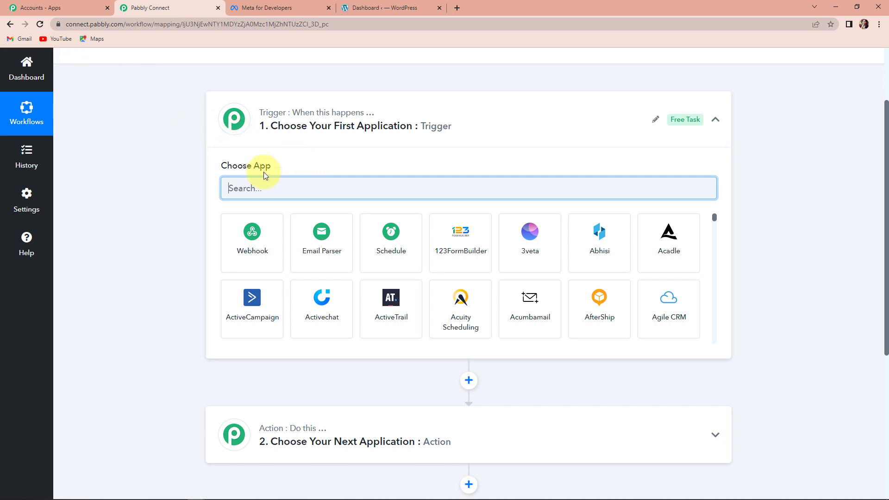
{"action": "type", "text": "woo"}
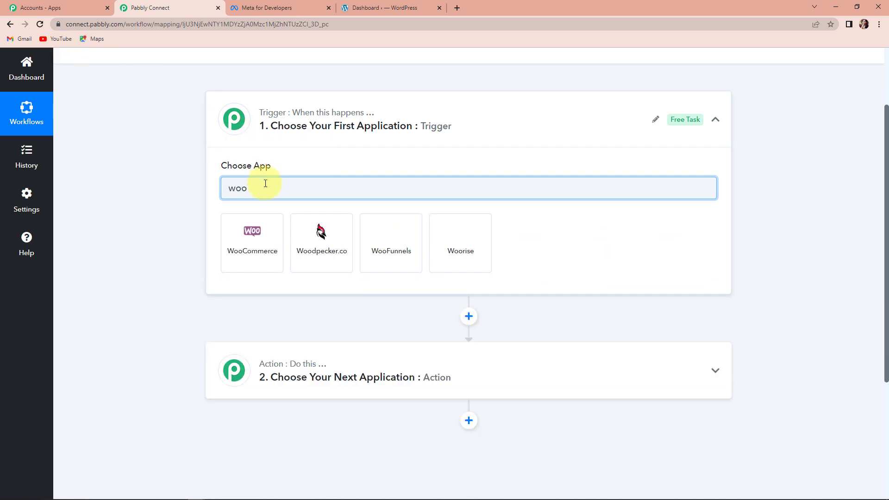
{"action": "left_click", "coordinate": [262, 258]}
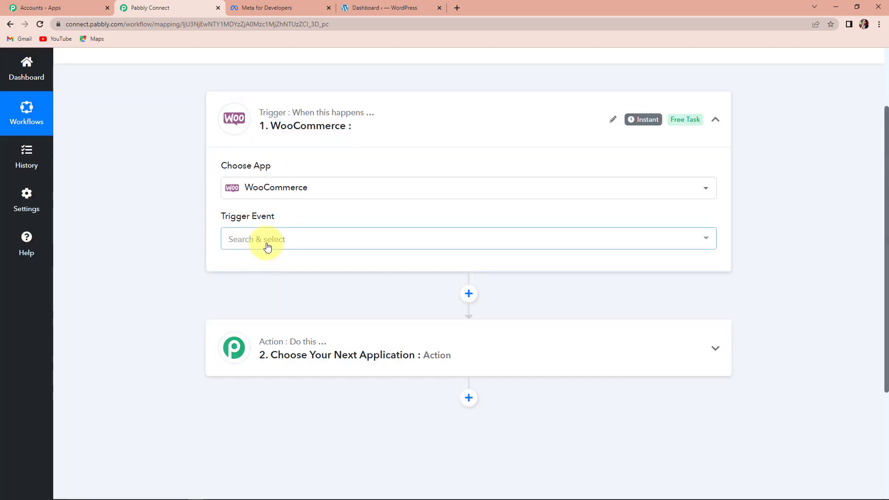
{"action": "left_click", "coordinate": [264, 248]}
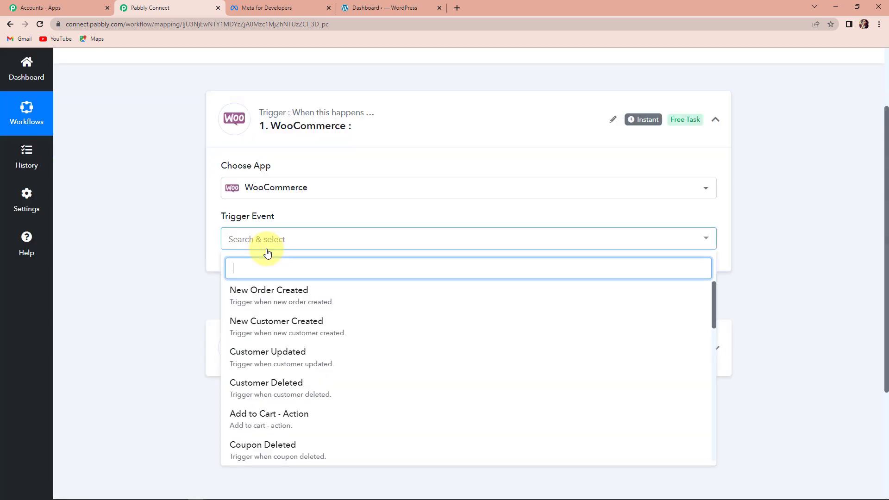
{"action": "left_click", "coordinate": [308, 300]}
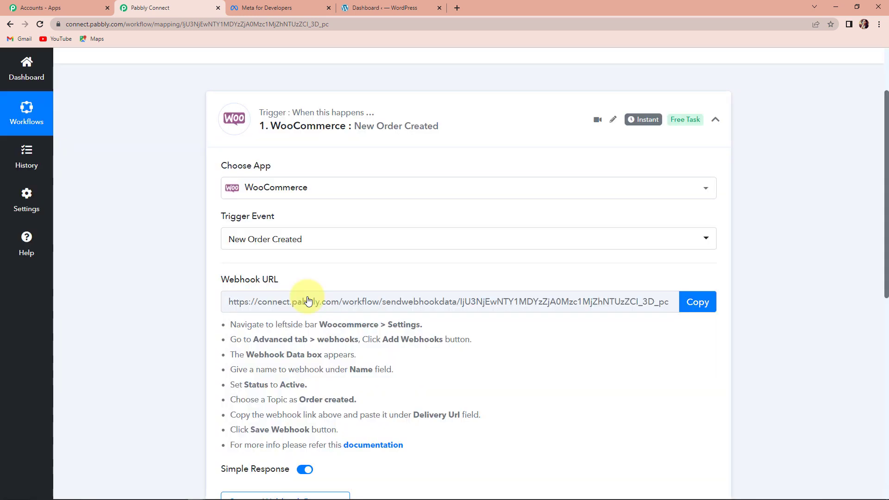
Copy the trigger's webhook URL and start waiting for a webhook response.
{"action": "scroll", "coordinate": [326, 277], "scroll_direction": "down", "scroll_amount": 2}
{"action": "mouse_move", "coordinate": [232, 185]}
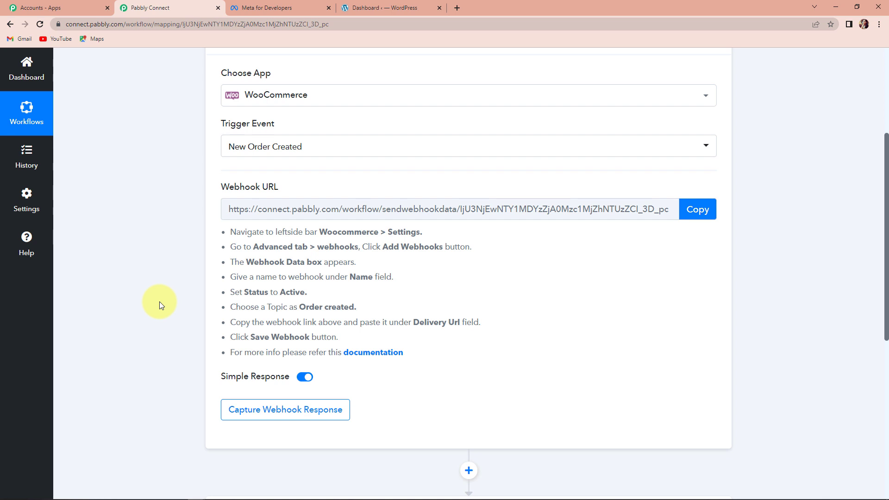
{"action": "left_click", "coordinate": [695, 212]}
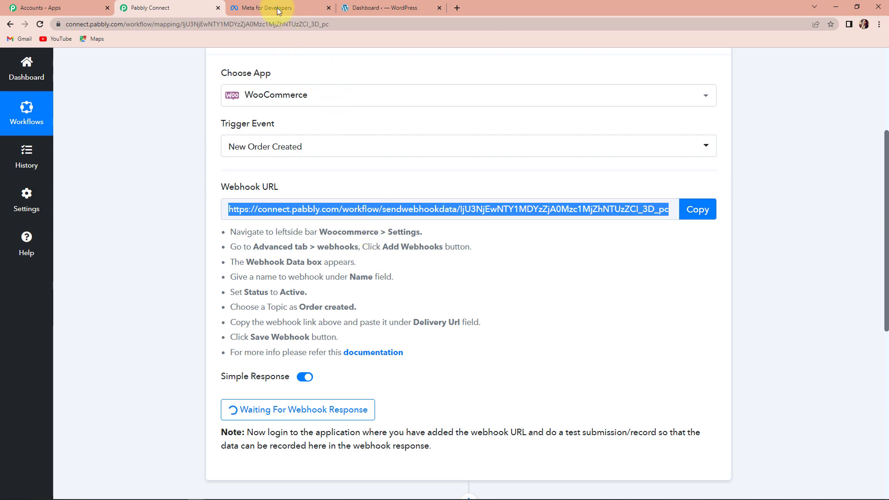
Switch to the WordPress tab and start adding a new webhook in WooCommerce's advanced webhook settings.
{"action": "left_click", "coordinate": [385, 8]}
{"action": "left_click", "coordinate": [44, 253]}
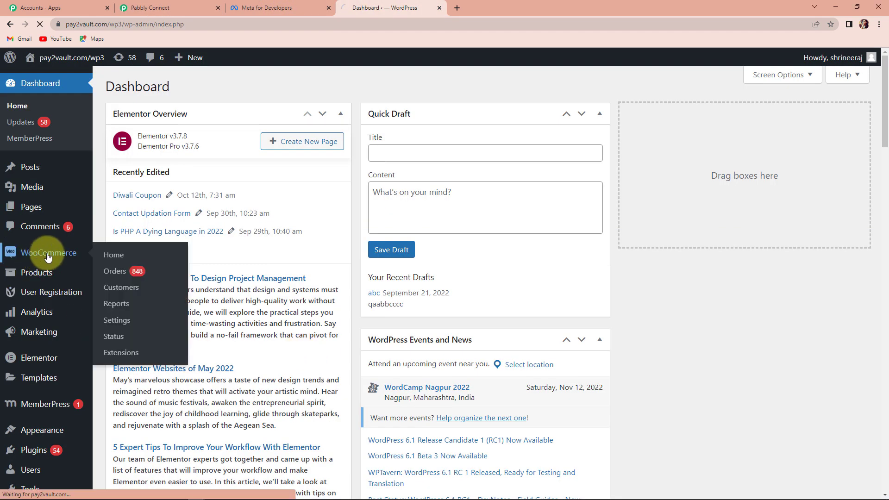
{"action": "left_click", "coordinate": [113, 324]}
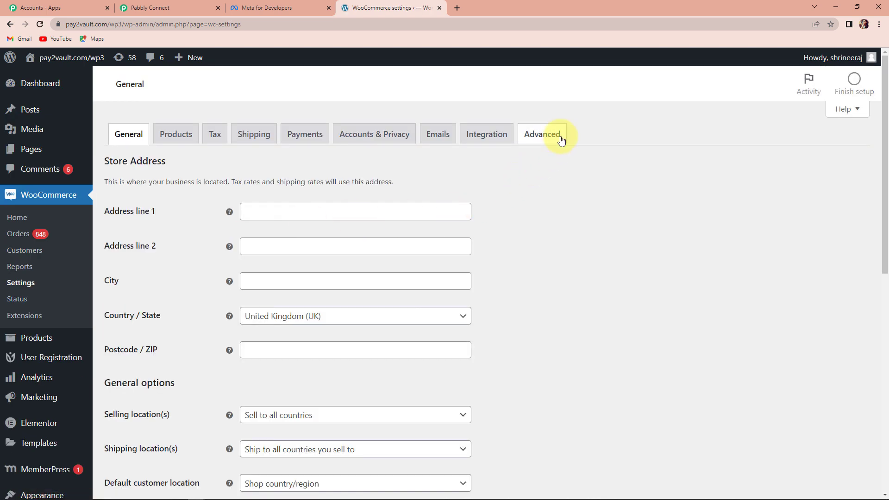
{"action": "left_click", "coordinate": [551, 142]}
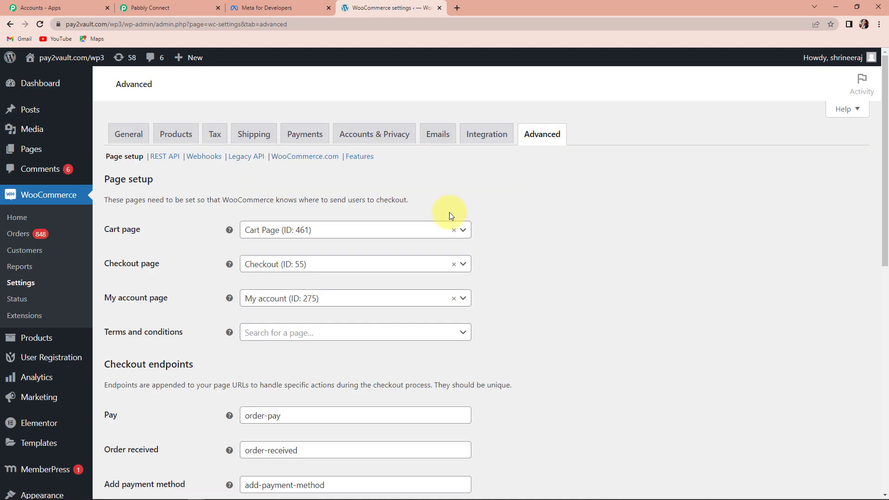
{"action": "left_click", "coordinate": [204, 157]}
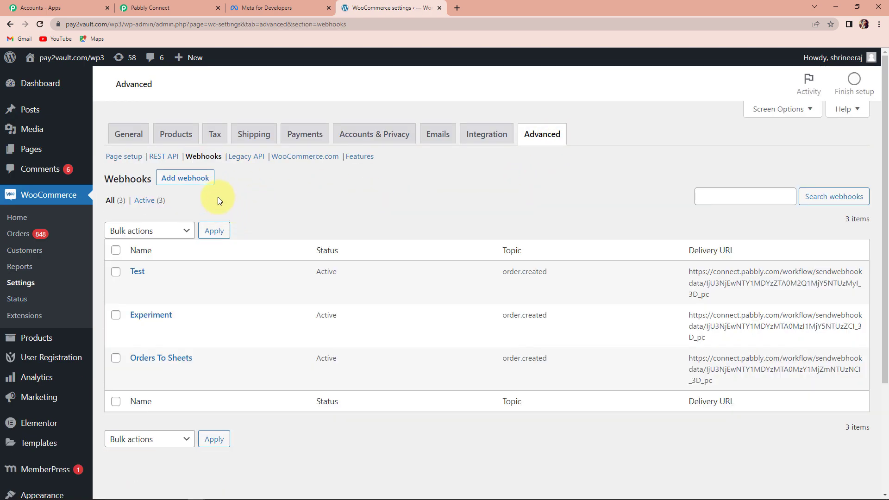
{"action": "left_click", "coordinate": [196, 181]}
{"action": "mouse_move", "coordinate": [218, 274]}
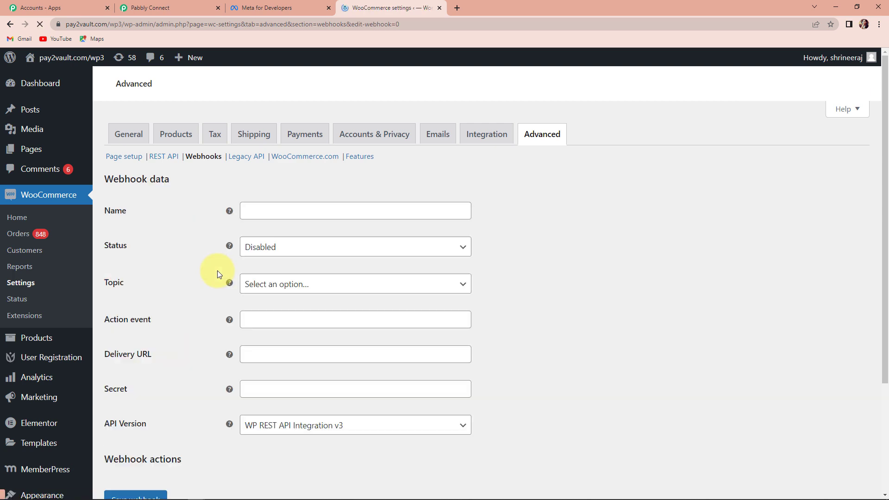
Name the webhook Test Webhook 1 and set its status to Active.
{"action": "left_click", "coordinate": [288, 210]}
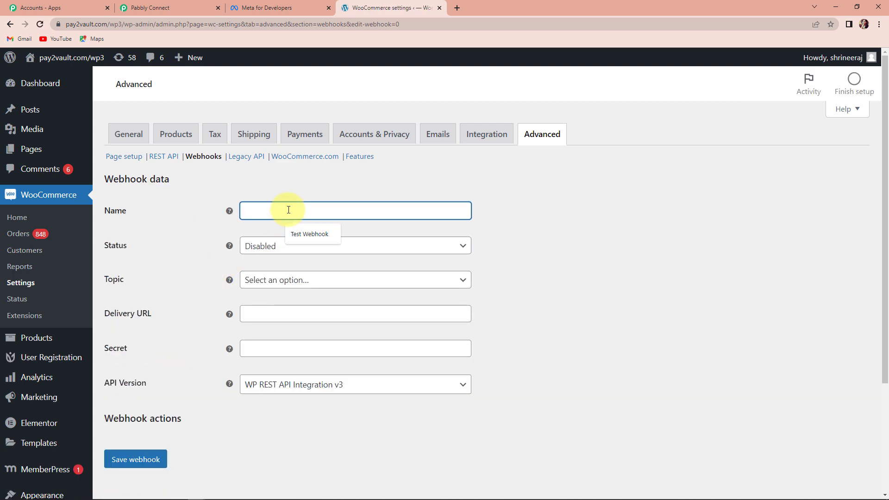
{"action": "type", "text": "Test Webhook 1"}
{"action": "left_click", "coordinate": [622, 327]}
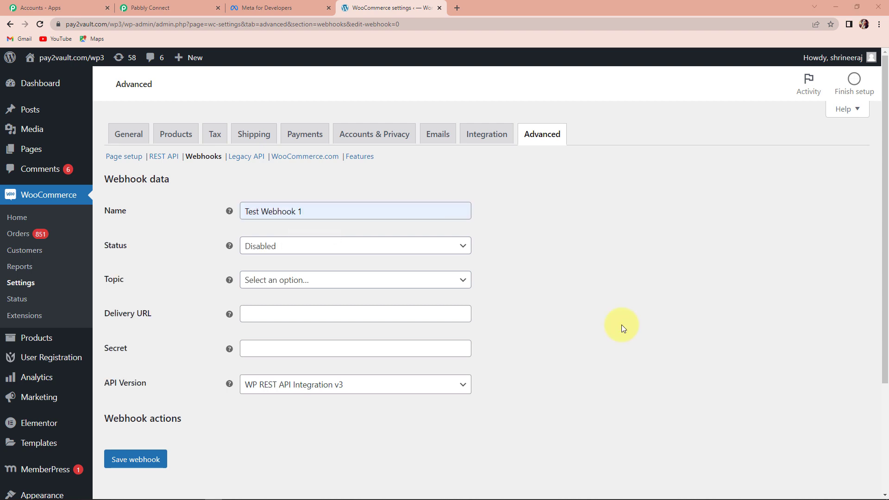
{"action": "left_click", "coordinate": [428, 250]}
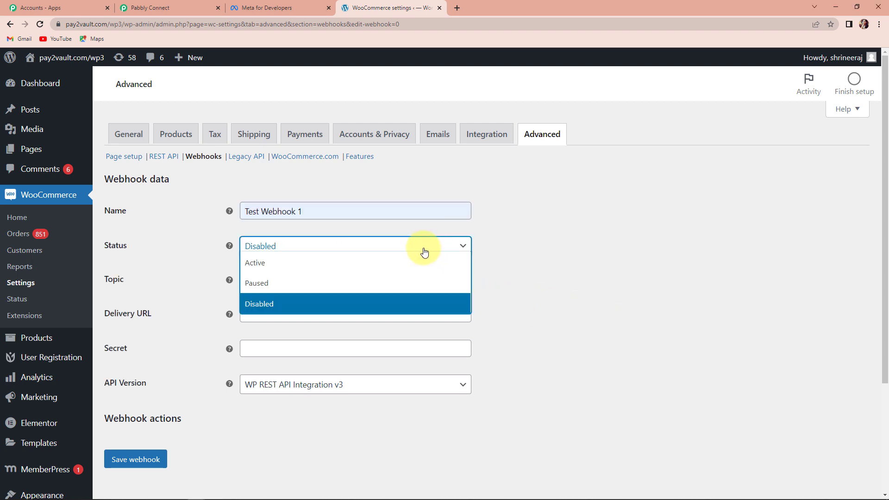
{"action": "left_click", "coordinate": [252, 260]}
Set the webhook topic to Order created.
{"action": "left_click", "coordinate": [266, 286]}
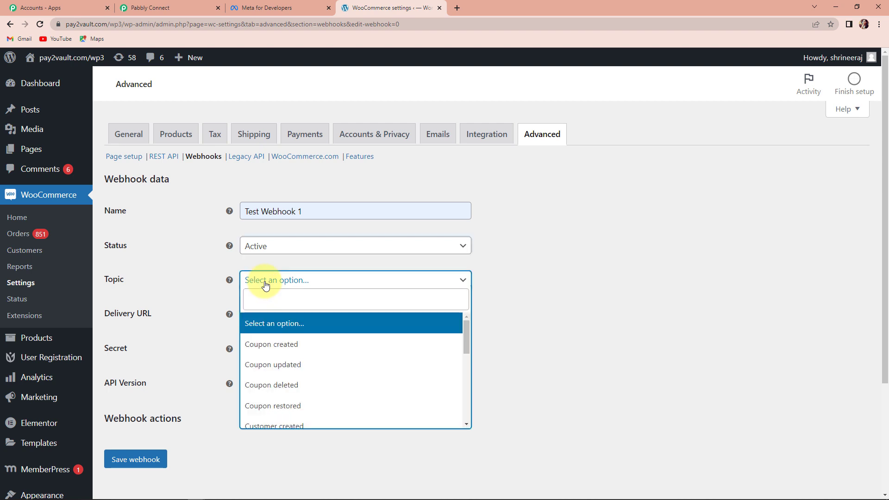
{"action": "left_click", "coordinate": [270, 303]}
{"action": "type", "text": "created"}
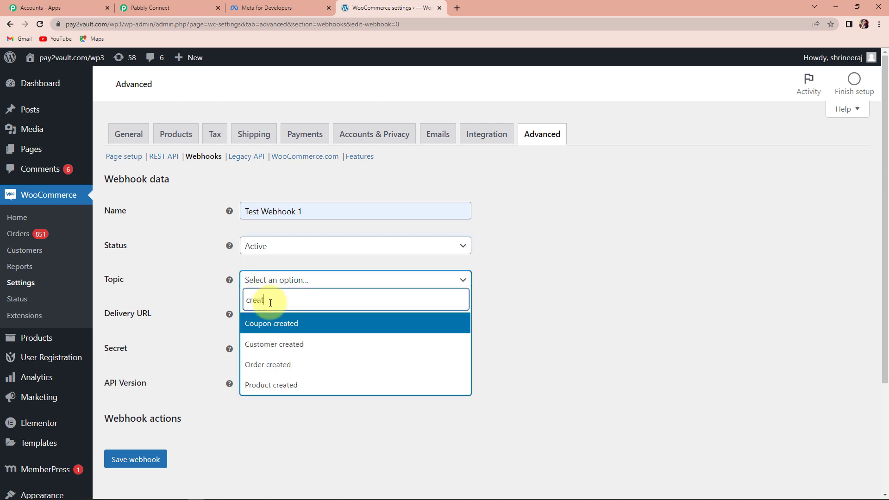
{"action": "left_click", "coordinate": [279, 366]}
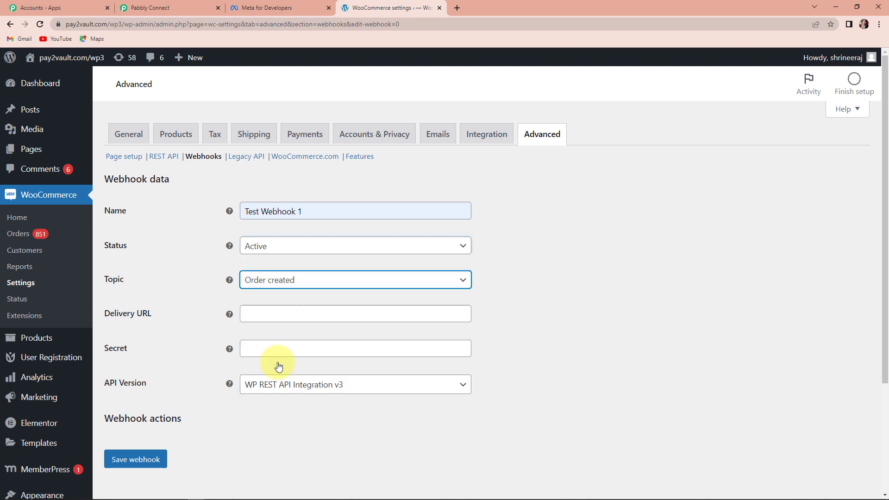
Paste the Pabbly webhook URL as the delivery URL and save the webhook.
{"action": "left_click", "coordinate": [248, 317]}
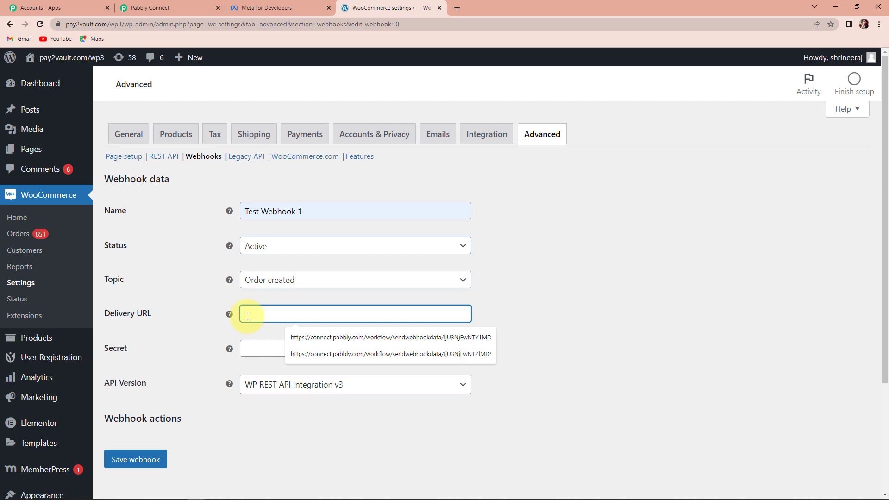
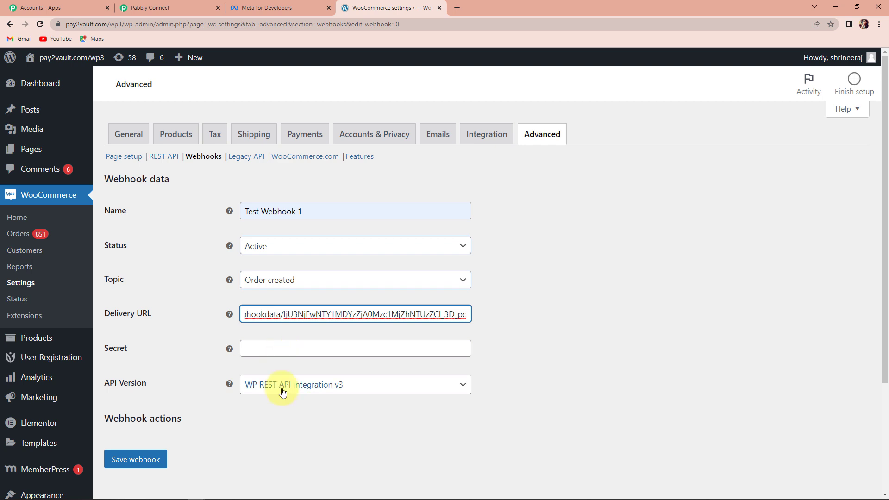
{"action": "left_click", "coordinate": [138, 459]}
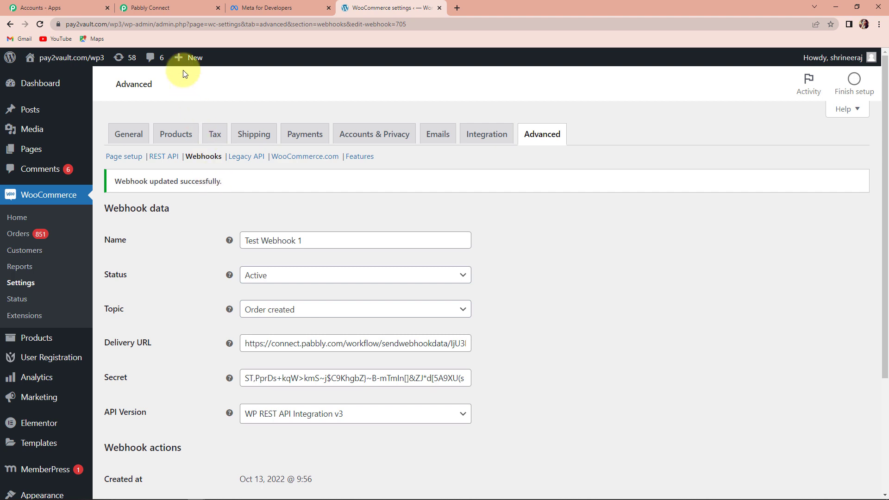
Return to Pabbly Connect and re-capture the webhook response, confirming the recapture.
{"action": "left_click", "coordinate": [179, 7]}
{"action": "scroll", "coordinate": [470, 337], "scroll_direction": "down", "scroll_amount": 2}
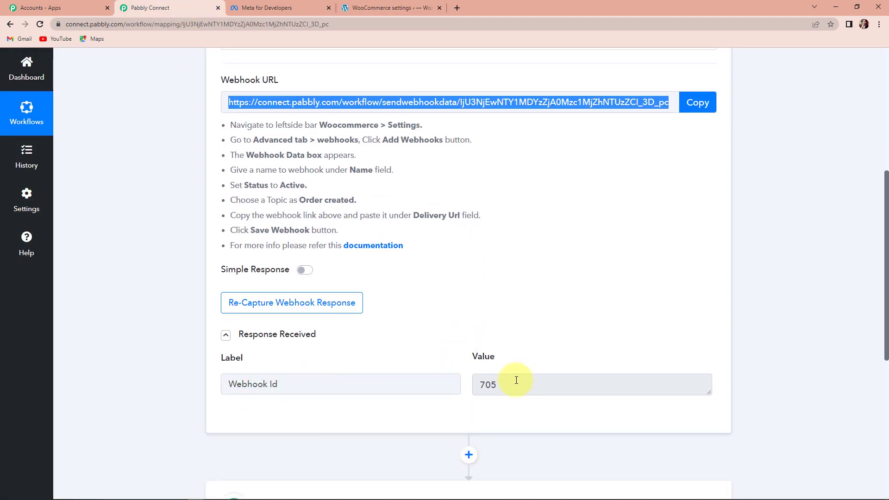
{"action": "left_click", "coordinate": [323, 304]}
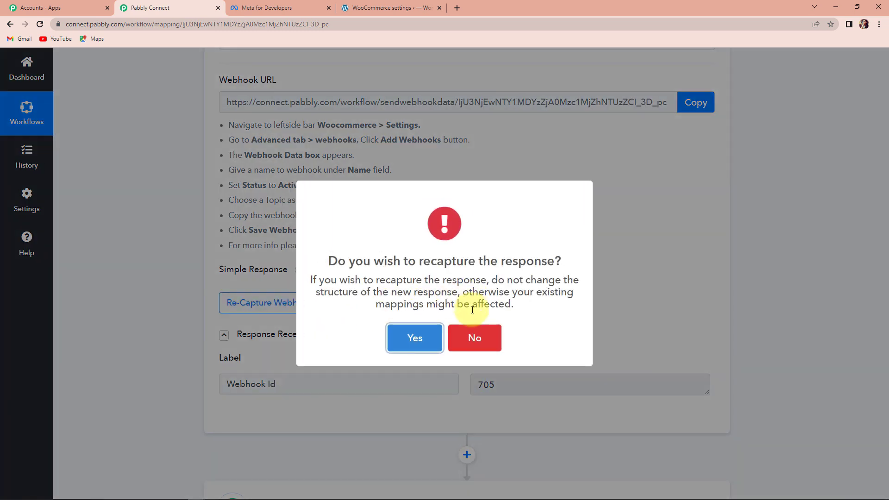
{"action": "left_click", "coordinate": [415, 338]}
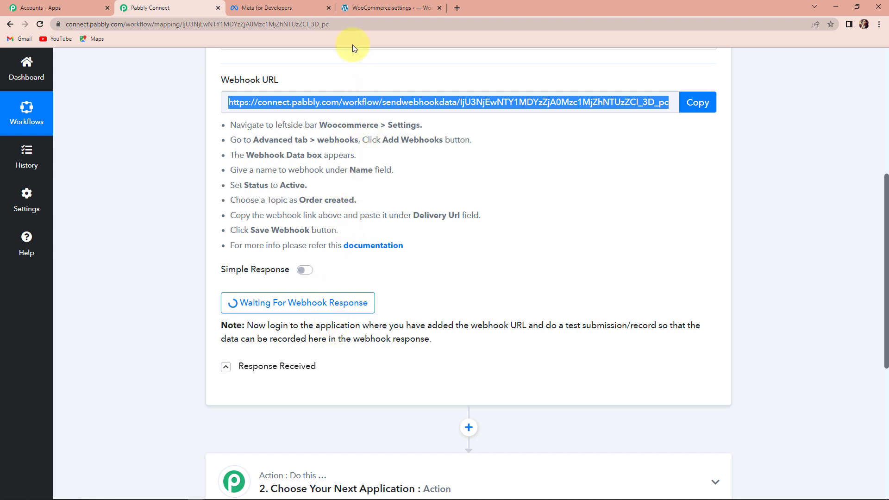
Go back to WordPress, open the product list and view the Realme 11 product in a new tab.
{"action": "left_click", "coordinate": [363, 8]}
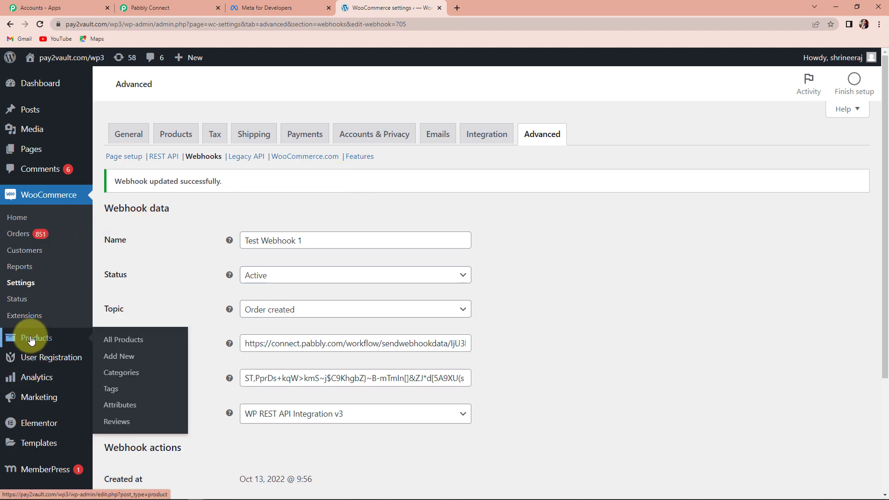
{"action": "left_click", "coordinate": [123, 340]}
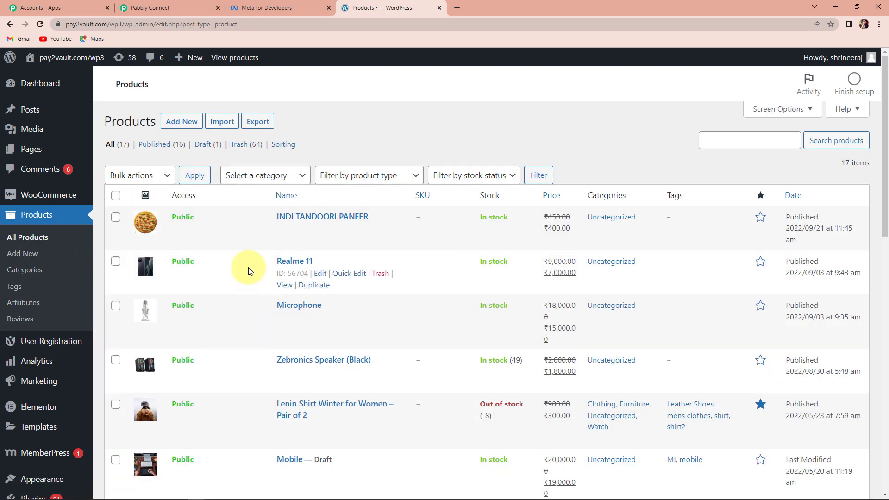
{"action": "right_click", "coordinate": [284, 285]}
{"action": "left_click", "coordinate": [315, 293]}
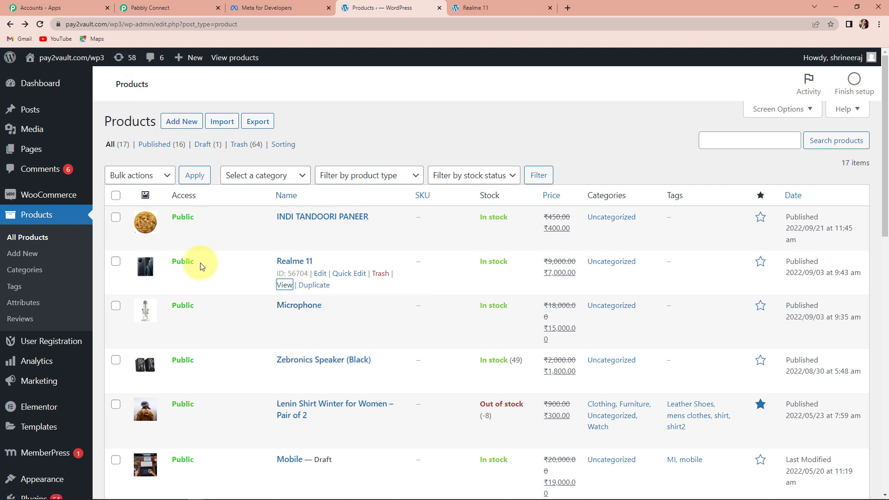
Switch to the Realme 11 tab and open the store's shop page at pay2vault.com/wp3/shop.
{"action": "left_click", "coordinate": [473, 8]}
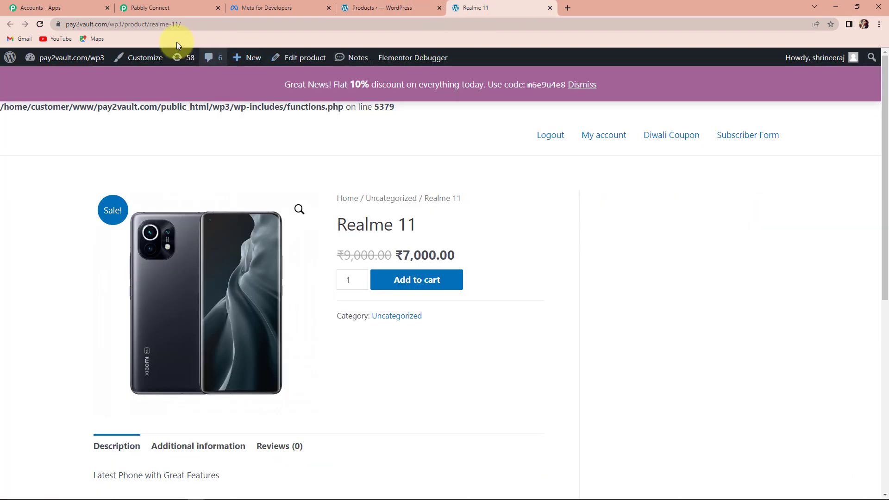
{"action": "left_click_drag", "start_coordinate": [181, 26], "coordinate": [242, 26]}
{"action": "type", "text": "s://"}
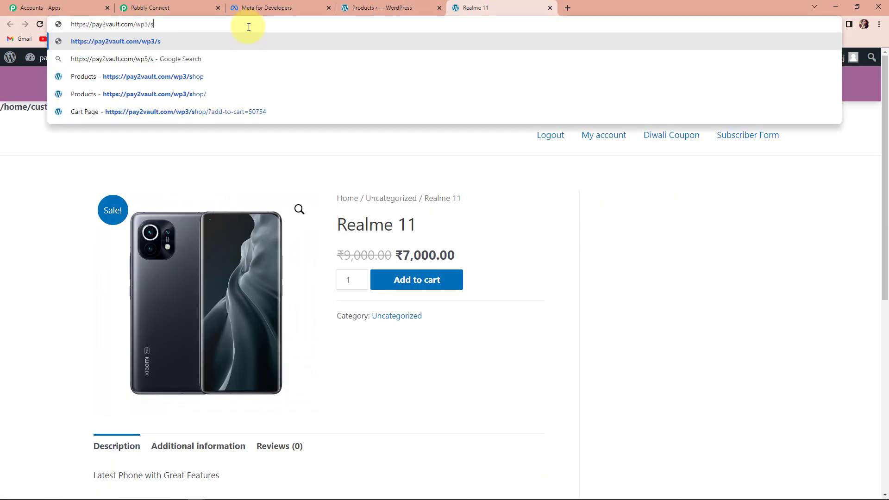
{"action": "type", "text": "hop"}
{"action": "key", "text": "Return"}
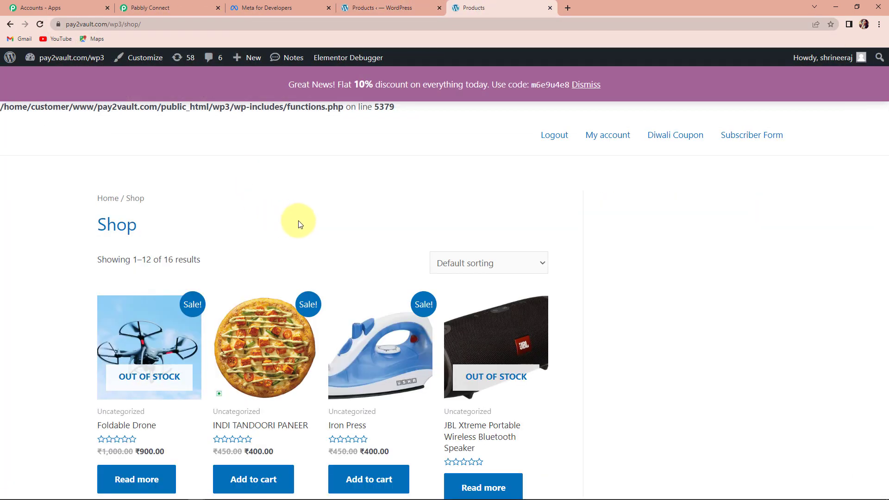
Add the Iron Press and the Microphone to the cart from the shop page.
{"action": "scroll", "coordinate": [319, 250], "scroll_direction": "down", "scroll_amount": 2}
{"action": "scroll", "coordinate": [319, 252], "scroll_direction": "down", "scroll_amount": 2}
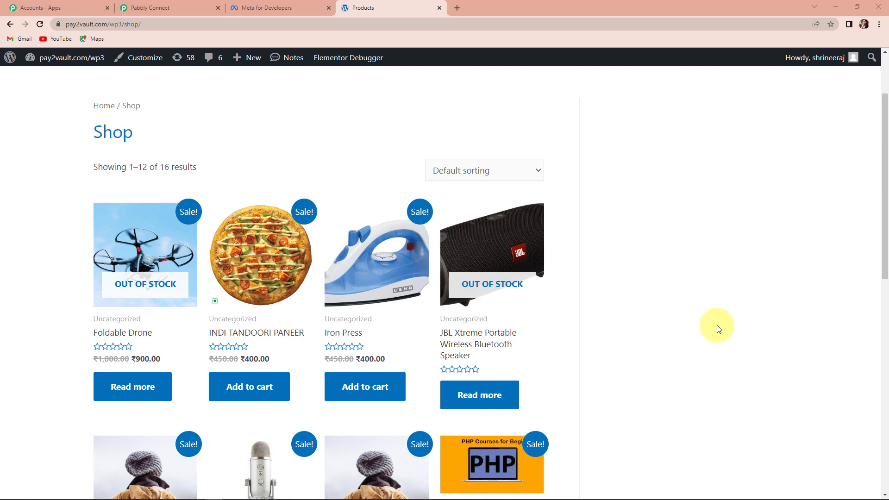
{"action": "left_click", "coordinate": [372, 392]}
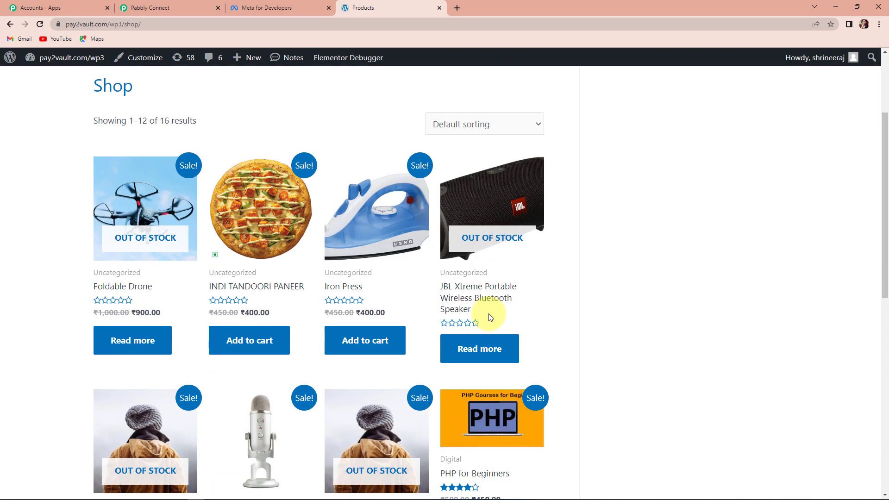
{"action": "scroll", "coordinate": [384, 334], "scroll_direction": "down", "scroll_amount": 3}
{"action": "left_click", "coordinate": [240, 390]}
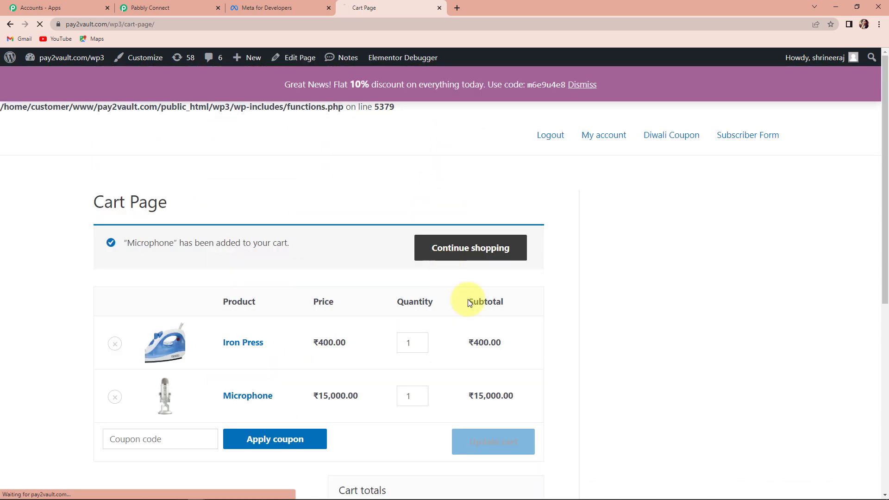
Go back to the shop and add Realme 11 to the cart as well.
{"action": "key", "text": "alt+Left"}
{"action": "scroll", "coordinate": [652, 304], "scroll_direction": "down", "scroll_amount": 6}
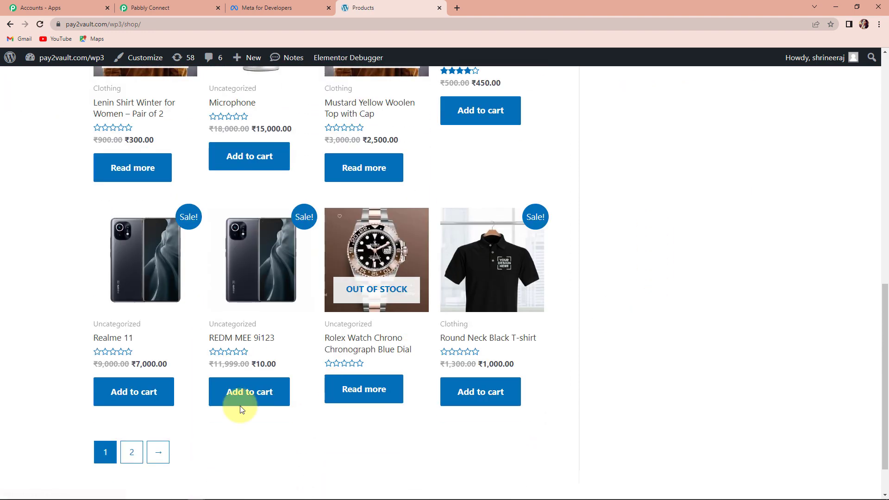
{"action": "left_click", "coordinate": [140, 393]}
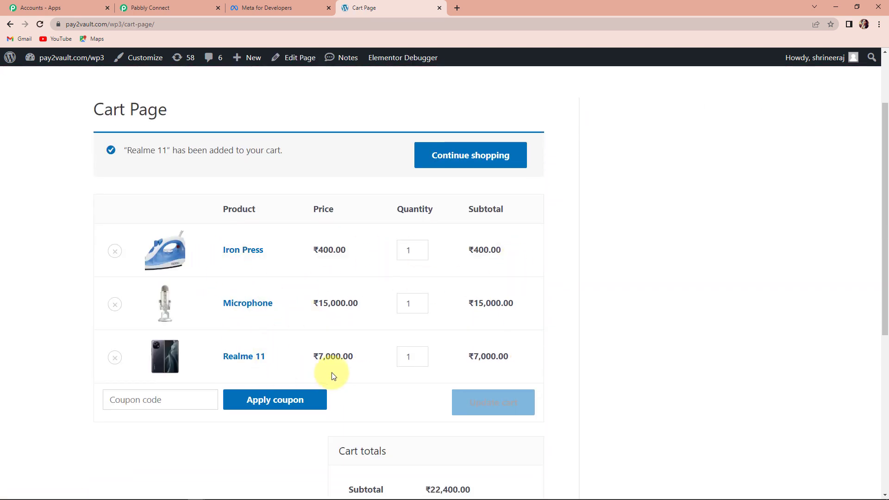
Proceed to checkout and place the order using the prefilled billing details with cash on delivery.
{"action": "scroll", "coordinate": [571, 315], "scroll_direction": "down", "scroll_amount": 6}
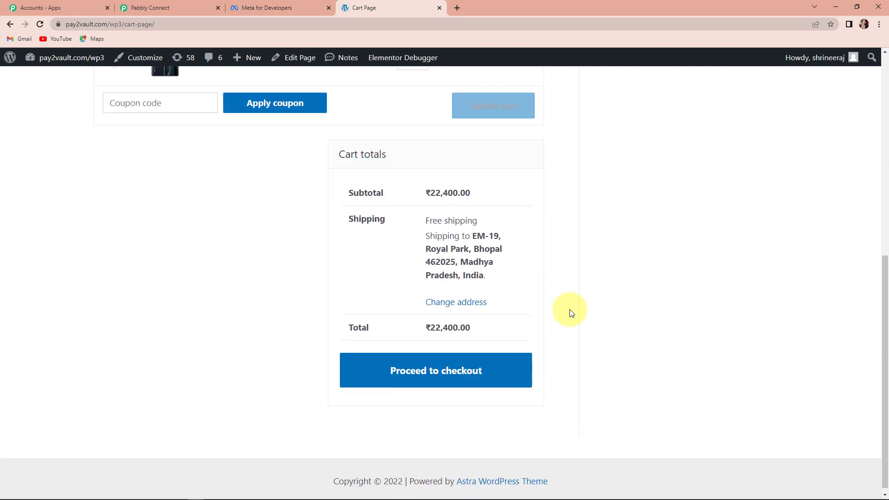
{"action": "left_click", "coordinate": [431, 386]}
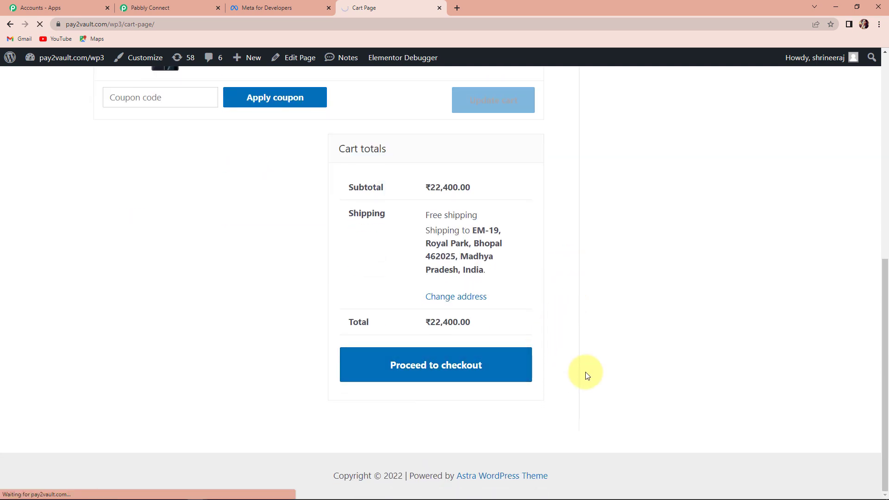
{"action": "scroll", "coordinate": [587, 363], "scroll_direction": "down", "scroll_amount": 3}
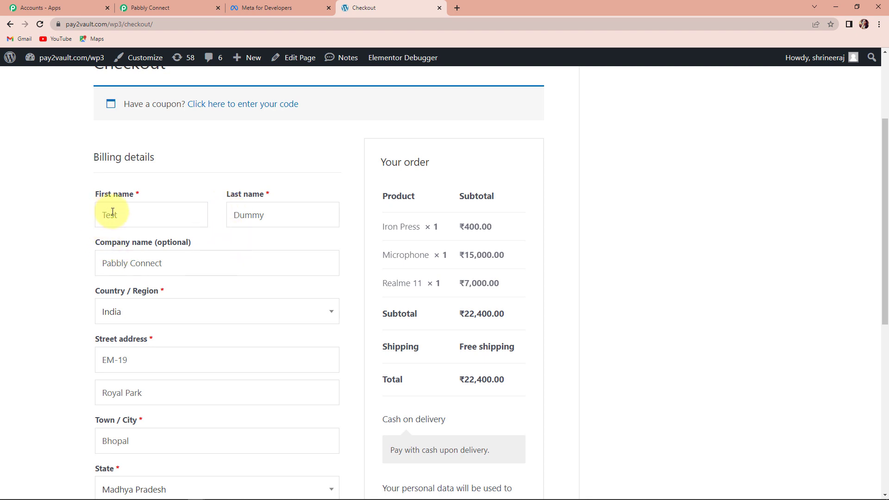
{"action": "scroll", "coordinate": [177, 323], "scroll_direction": "down", "scroll_amount": 7}
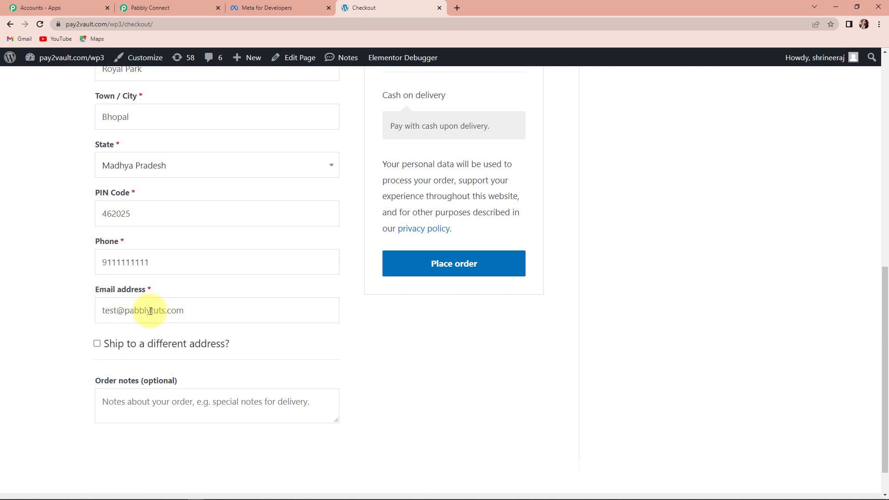
{"action": "scroll", "coordinate": [452, 322], "scroll_direction": "up", "scroll_amount": 1}
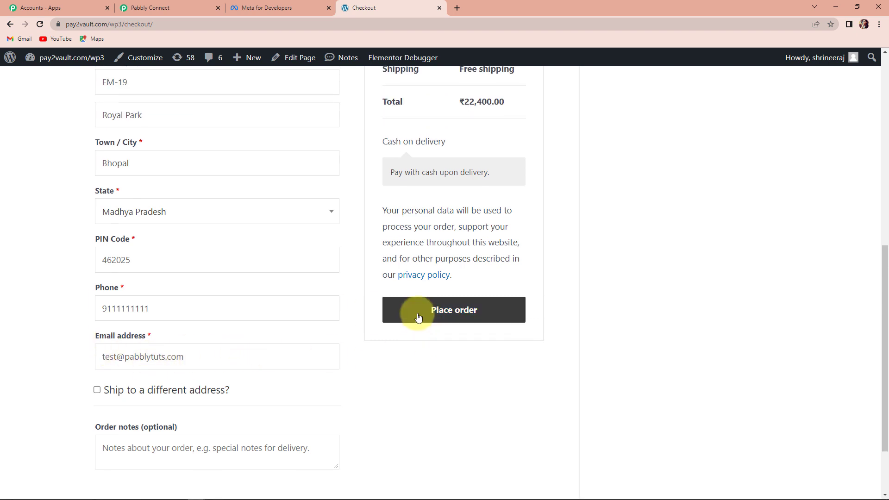
{"action": "left_click", "coordinate": [418, 317]}
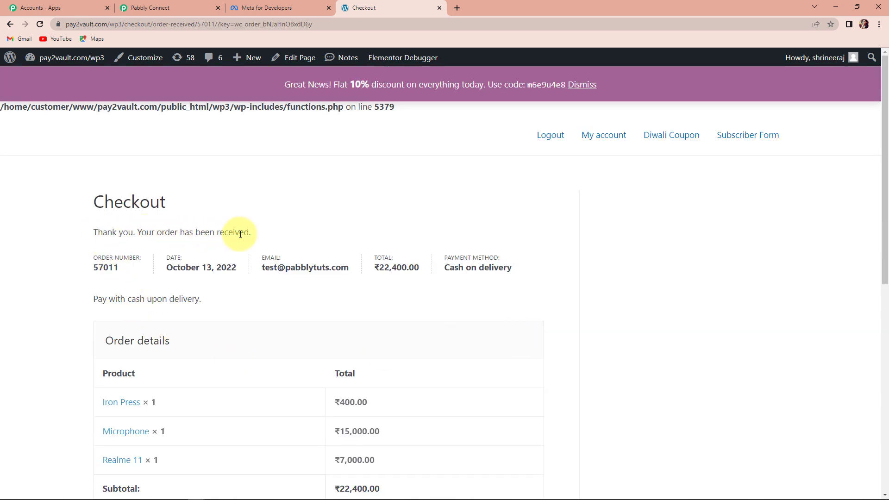
Switch to Pabbly Connect and examine the received webhook response fields, including Line Items and billing details.
{"action": "left_click", "coordinate": [167, 9]}
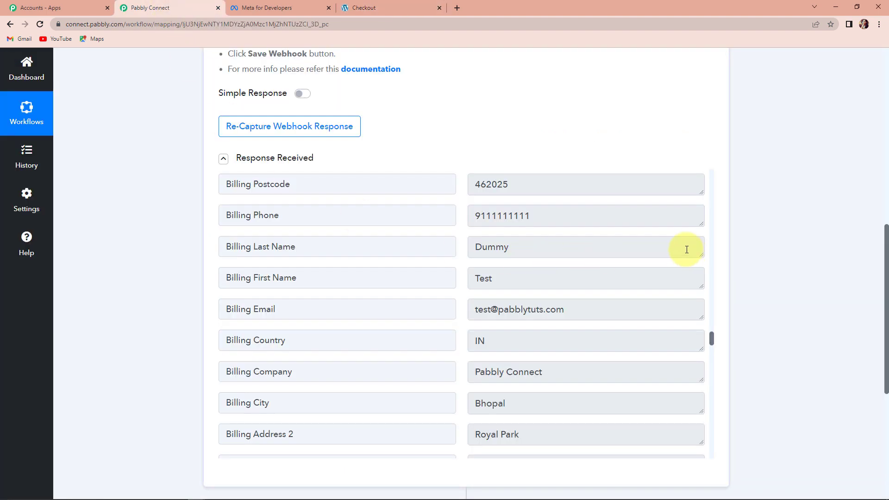
{"action": "scroll", "coordinate": [551, 279], "scroll_direction": "up", "scroll_amount": 15}
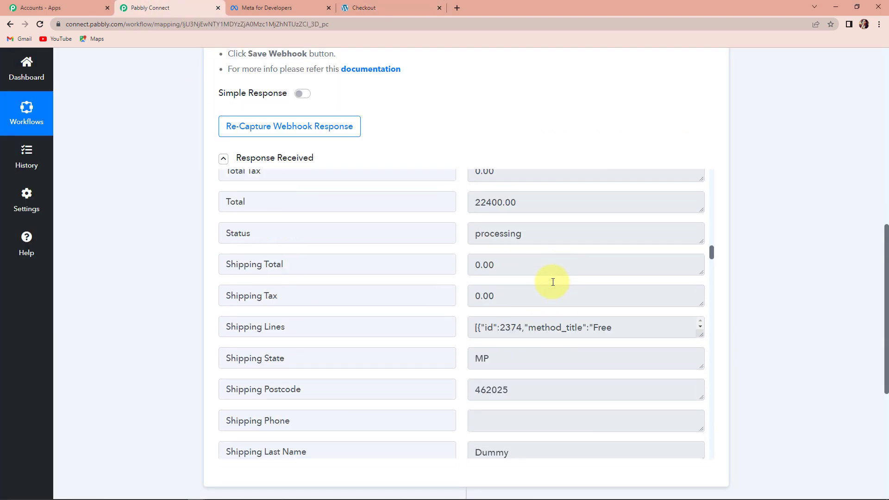
{"action": "scroll", "coordinate": [553, 282], "scroll_direction": "up", "scroll_amount": 10}
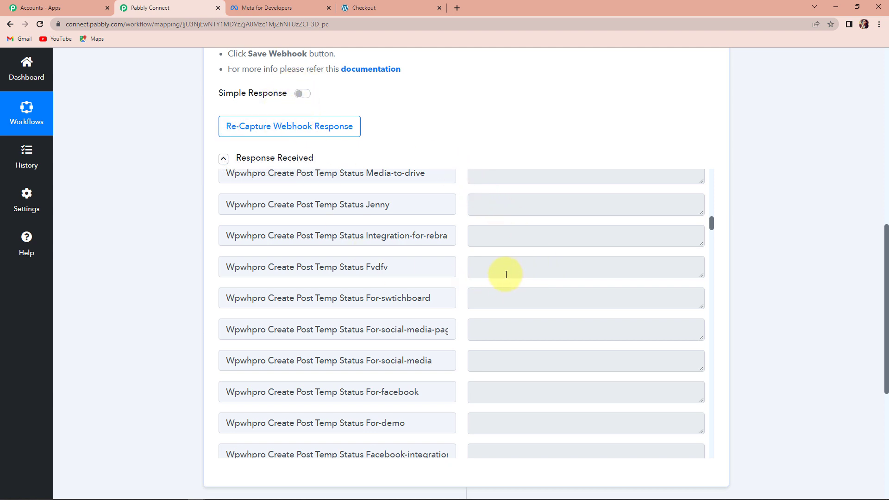
{"action": "scroll", "coordinate": [507, 274], "scroll_direction": "down", "scroll_amount": 1}
{"action": "scroll", "coordinate": [507, 274], "scroll_direction": "down", "scroll_amount": 15}
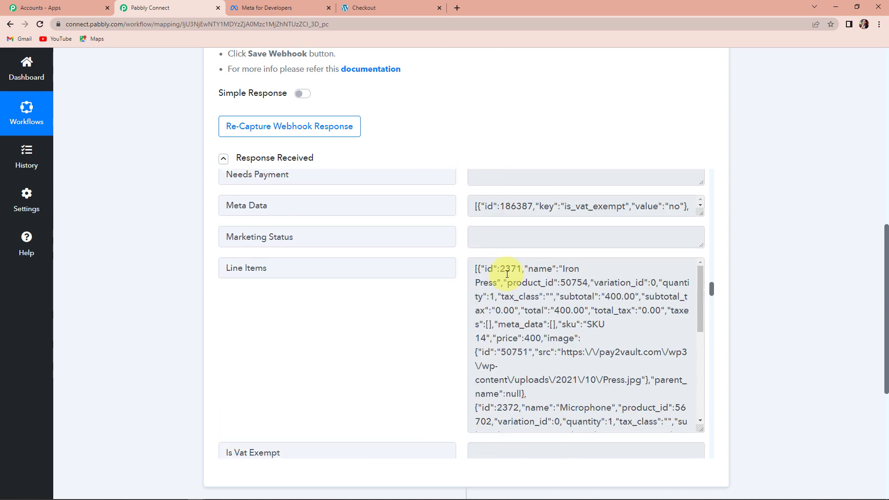
{"action": "scroll", "coordinate": [507, 274], "scroll_direction": "up", "scroll_amount": 5}
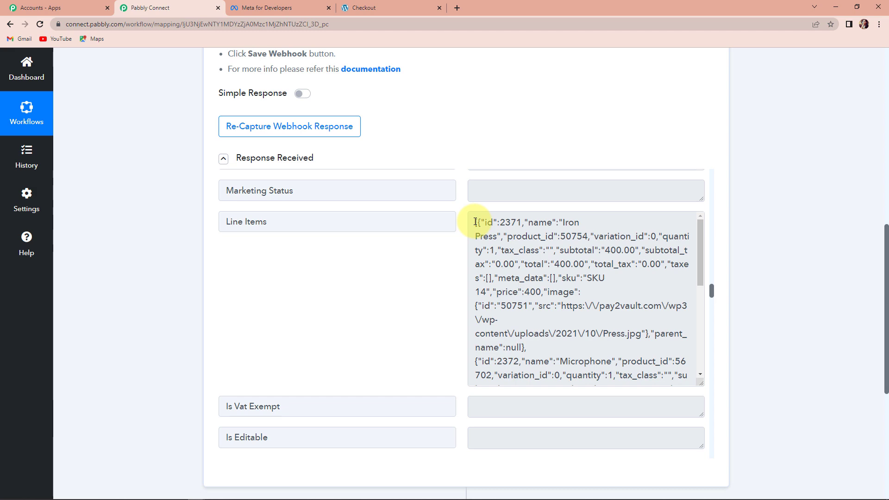
{"action": "scroll", "coordinate": [528, 260], "scroll_direction": "up", "scroll_amount": 10}
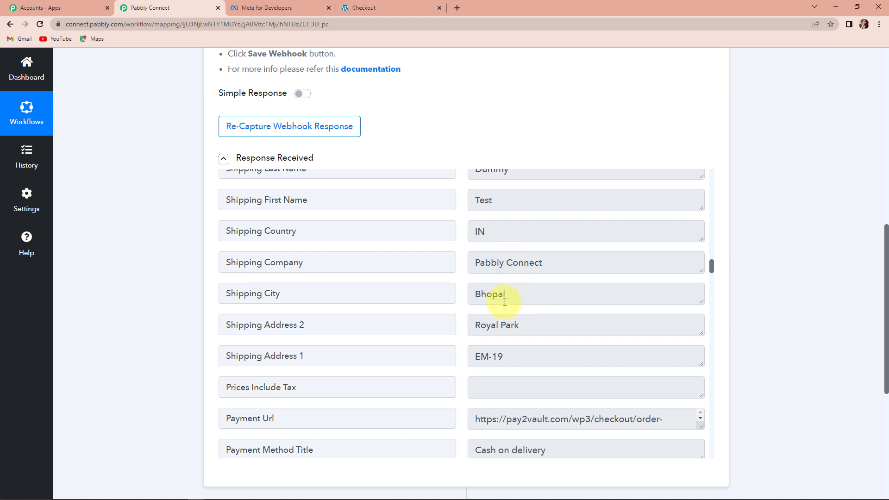
{"action": "scroll", "coordinate": [506, 309], "scroll_direction": "up", "scroll_amount": 2}
{"action": "scroll", "coordinate": [506, 309], "scroll_direction": "up", "scroll_amount": 3}
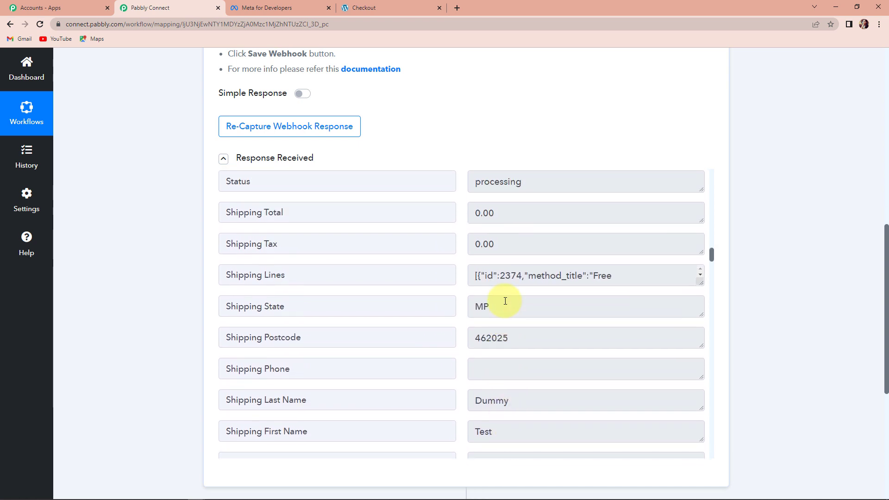
{"action": "scroll", "coordinate": [506, 299], "scroll_direction": "up", "scroll_amount": 2}
{"action": "scroll", "coordinate": [506, 297], "scroll_direction": "down", "scroll_amount": 5}
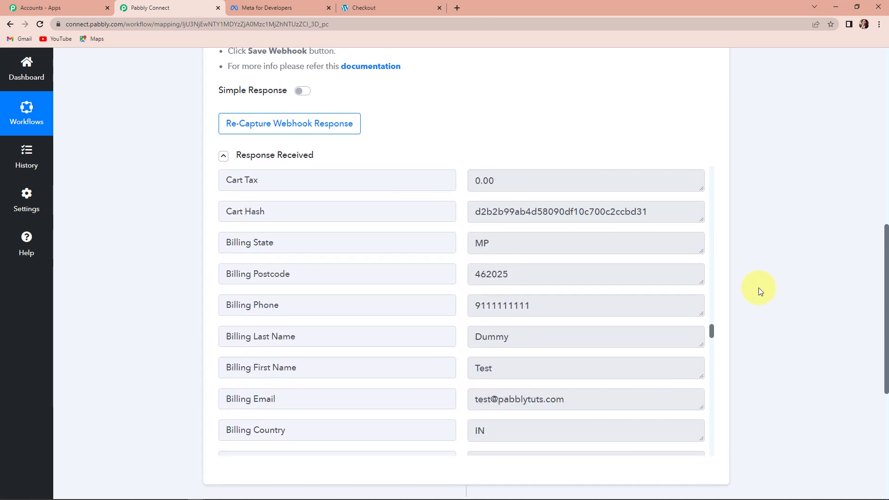
{"action": "scroll", "coordinate": [757, 288], "scroll_direction": "down", "scroll_amount": 4}
Add an action step using Data Transformer by Pabbly with the Line Itemizer event and connect it.
{"action": "left_click", "coordinate": [466, 323]}
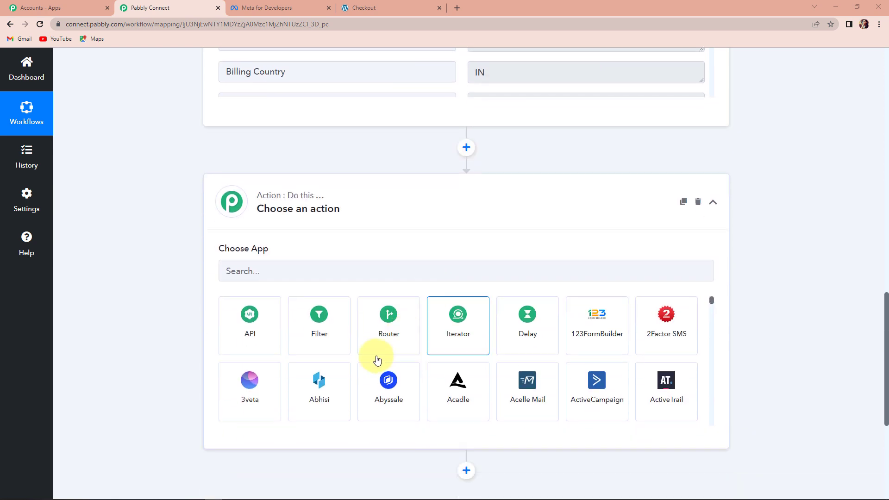
{"action": "left_click", "coordinate": [270, 256]}
{"action": "type", "text": "data"}
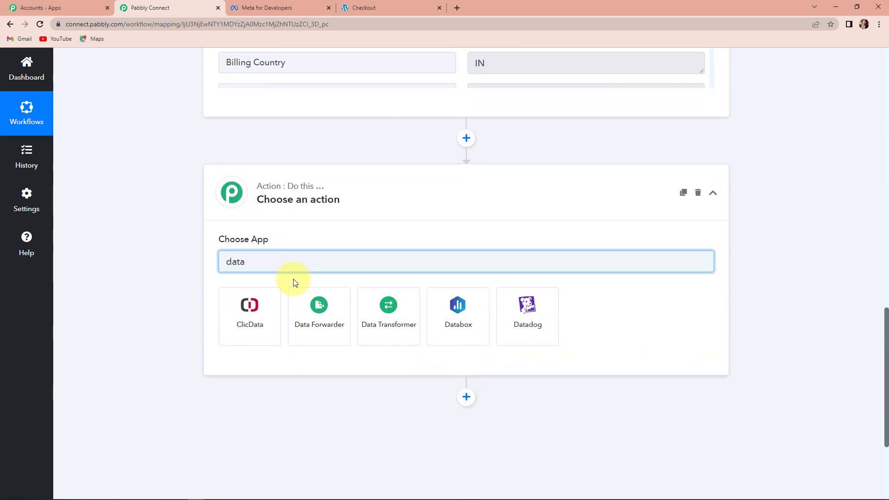
{"action": "left_click", "coordinate": [399, 326]}
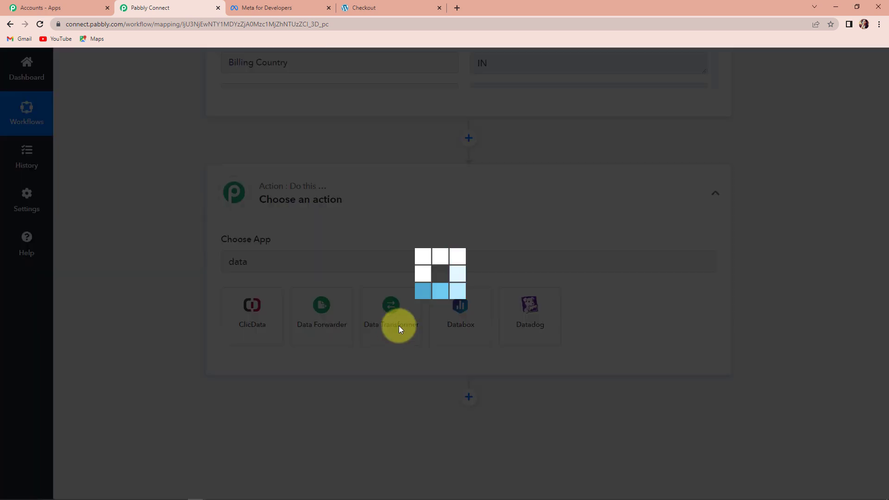
{"action": "left_click", "coordinate": [261, 313]}
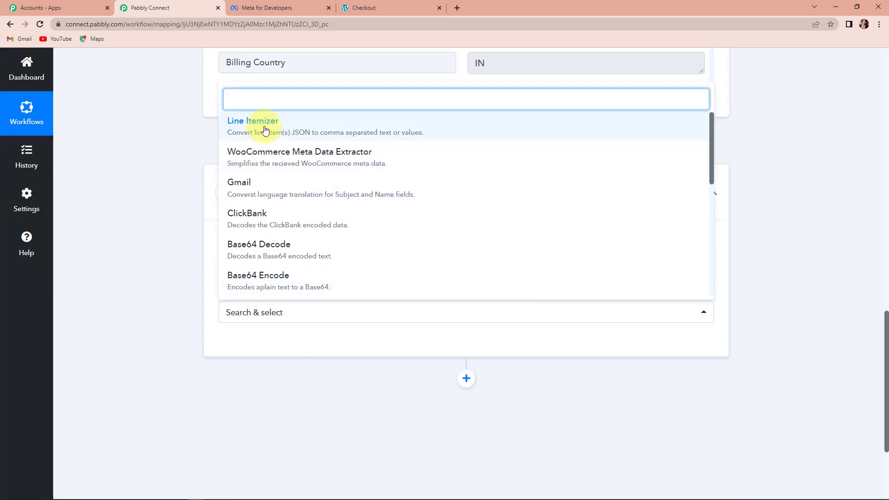
{"action": "left_click", "coordinate": [263, 129]}
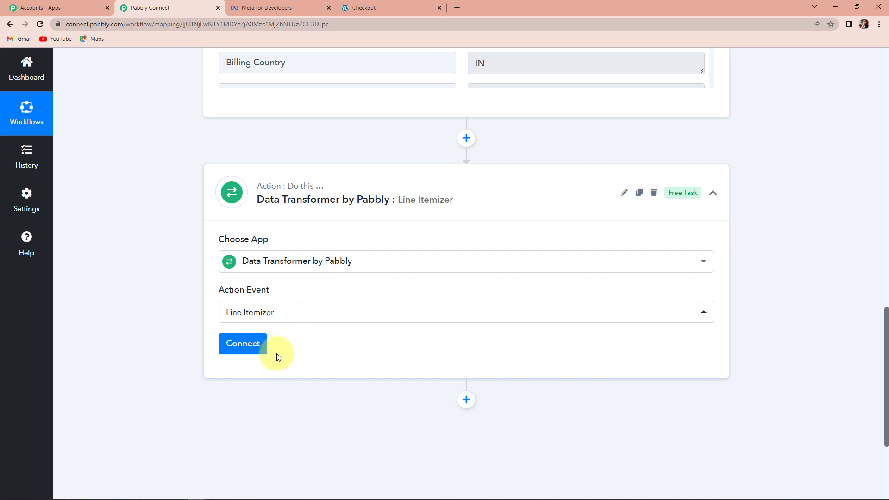
{"action": "left_click", "coordinate": [243, 344]}
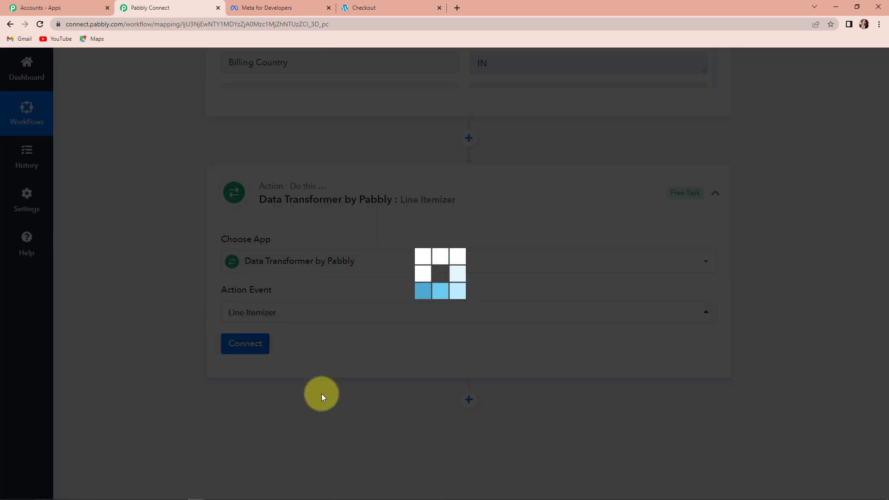
Map the WooCommerce trigger's Line Items into the Line Items Array field.
{"action": "scroll", "coordinate": [342, 370], "scroll_direction": "down", "scroll_amount": 2}
{"action": "scroll", "coordinate": [347, 368], "scroll_direction": "down", "scroll_amount": 3}
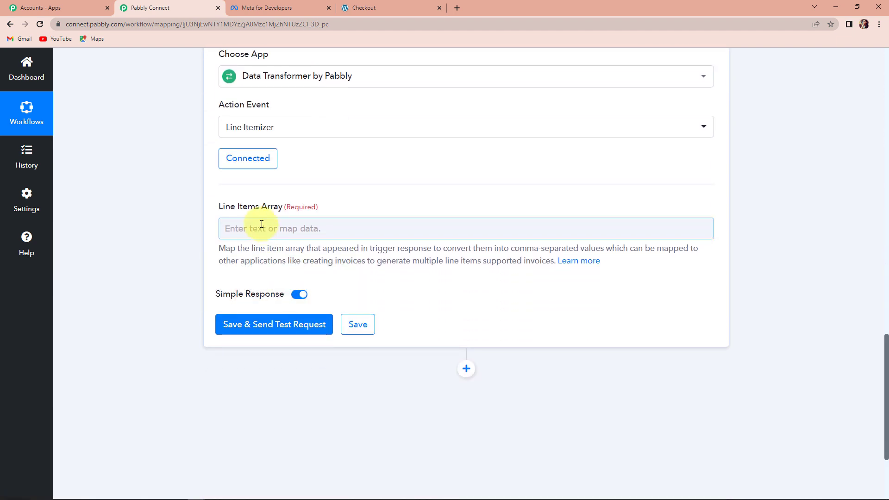
{"action": "scroll", "coordinate": [454, 238], "scroll_direction": "up", "scroll_amount": 7}
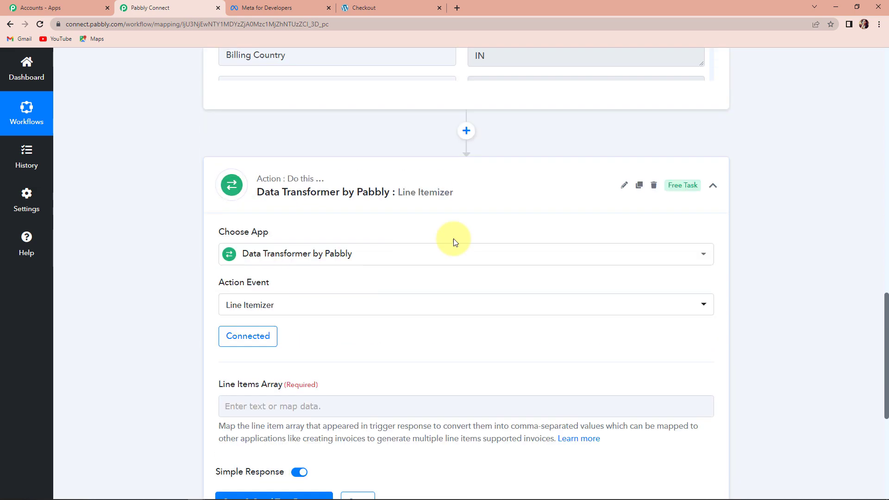
{"action": "scroll", "coordinate": [499, 259], "scroll_direction": "down", "scroll_amount": 5}
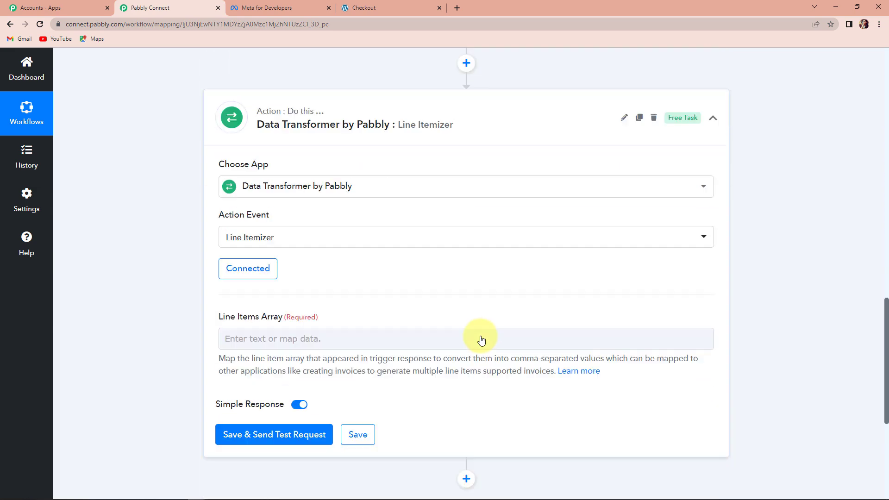
{"action": "left_click", "coordinate": [284, 320]}
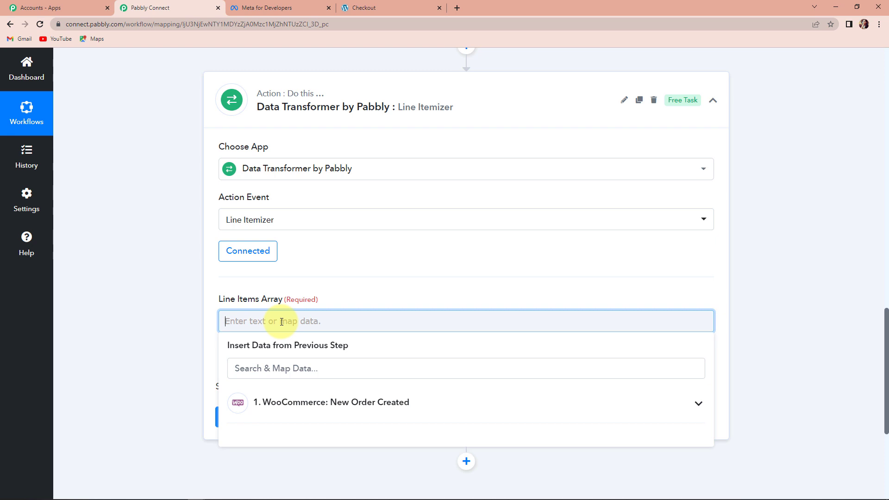
{"action": "left_click", "coordinate": [292, 403]}
{"action": "scroll", "coordinate": [376, 429], "scroll_direction": "down", "scroll_amount": 5}
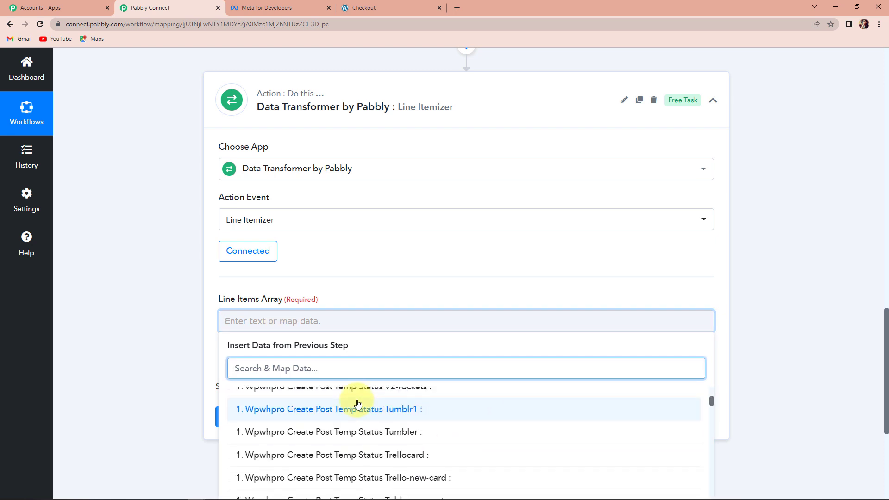
{"action": "type", "text": "line"}
{"action": "left_click", "coordinate": [377, 453]}
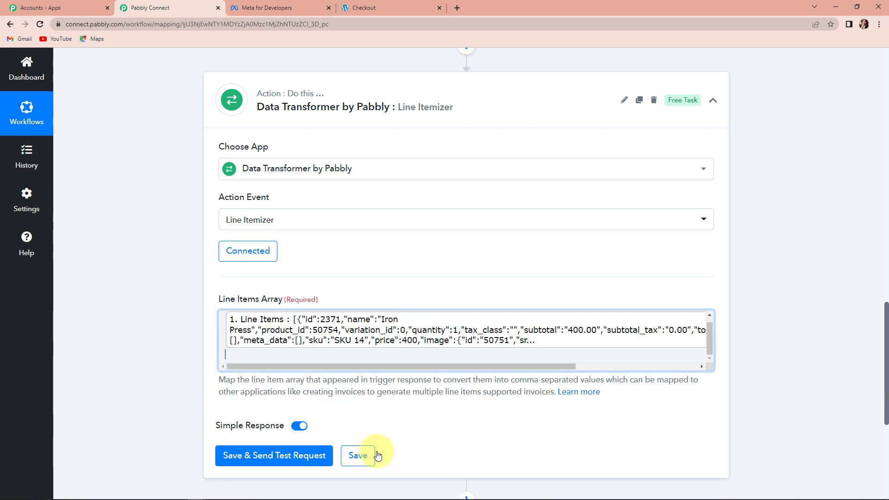
{"action": "left_click", "coordinate": [110, 315]}
{"action": "scroll", "coordinate": [162, 360], "scroll_direction": "down", "scroll_amount": 3}
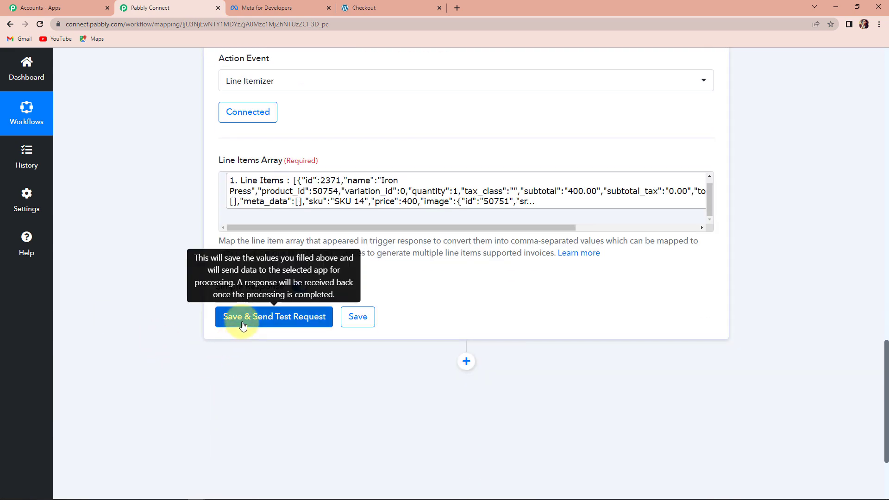
Send a test request for the Line Itemizer step and review its comma-separated response values.
{"action": "left_click", "coordinate": [243, 326]}
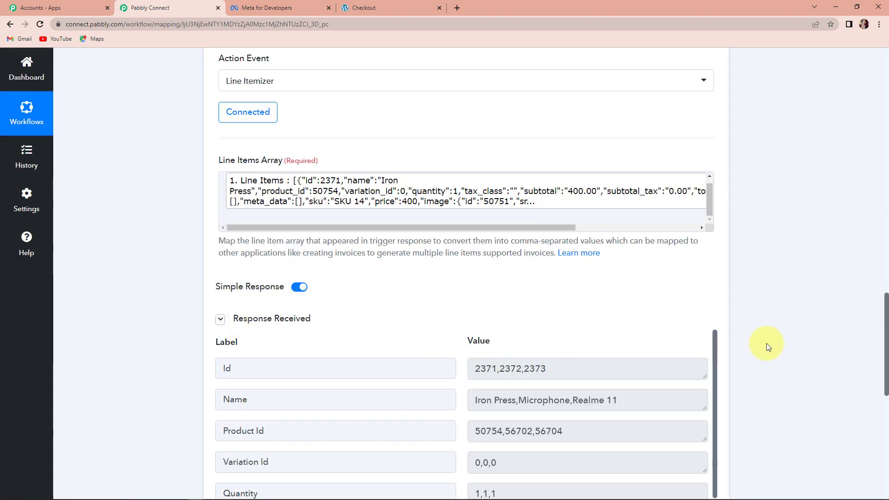
{"action": "scroll", "coordinate": [766, 343], "scroll_direction": "down", "scroll_amount": 3}
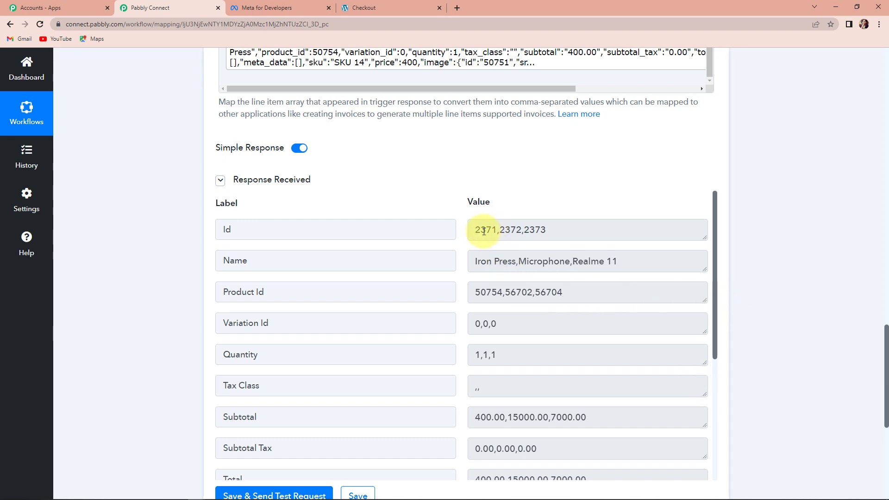
{"action": "left_click_drag", "start_coordinate": [483, 231], "coordinate": [564, 230]}
{"action": "left_click_drag", "start_coordinate": [476, 261], "coordinate": [591, 292]}
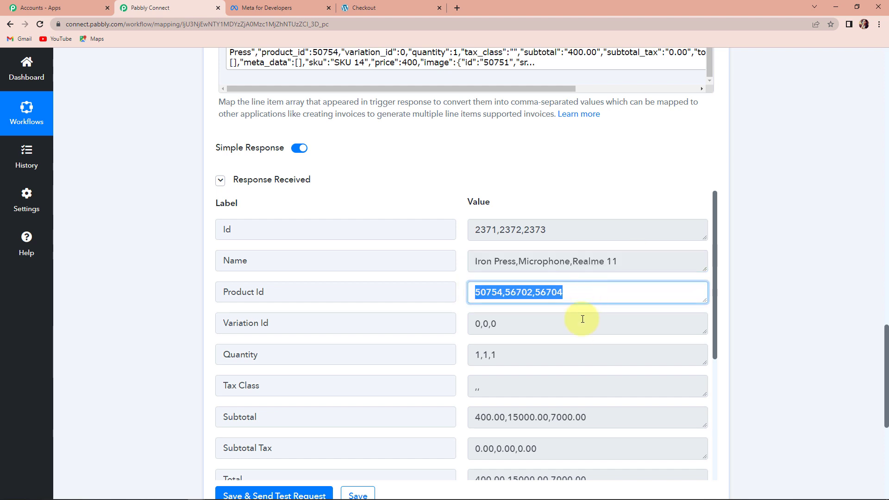
{"action": "scroll", "coordinate": [582, 319], "scroll_direction": "down", "scroll_amount": 5}
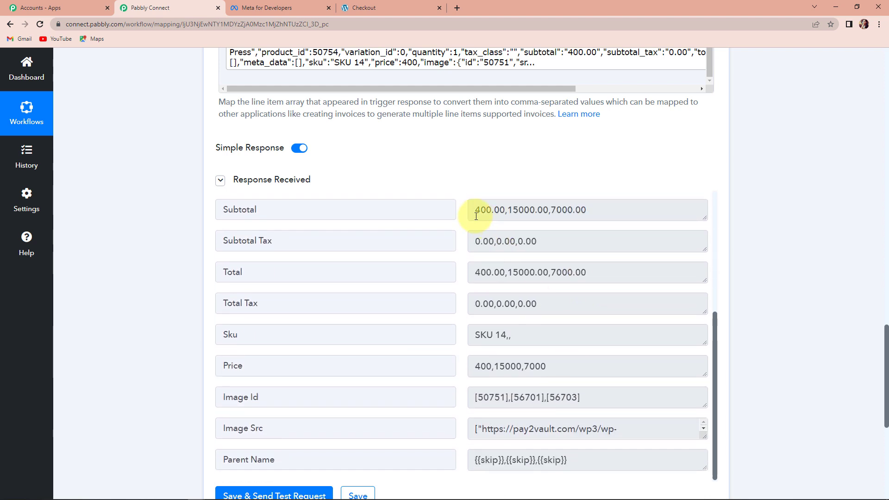
{"action": "left_click_drag", "start_coordinate": [476, 216], "coordinate": [616, 213]}
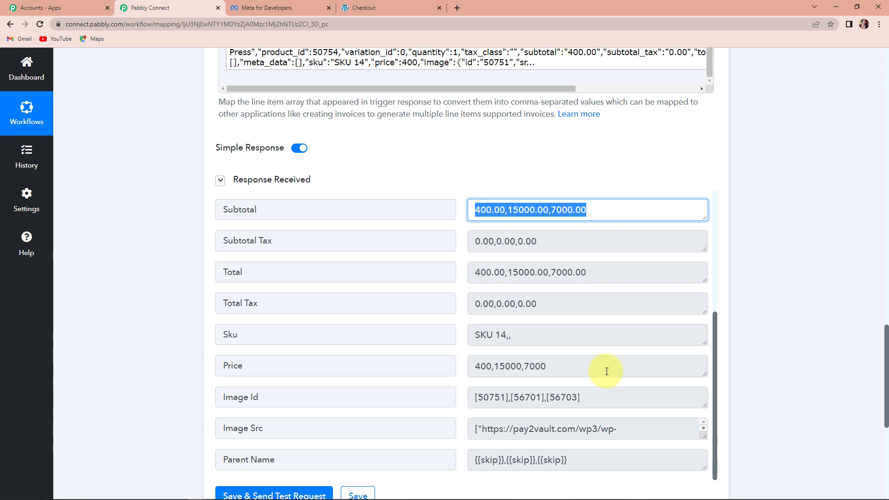
{"action": "scroll", "coordinate": [840, 248], "scroll_direction": "down", "scroll_amount": 7}
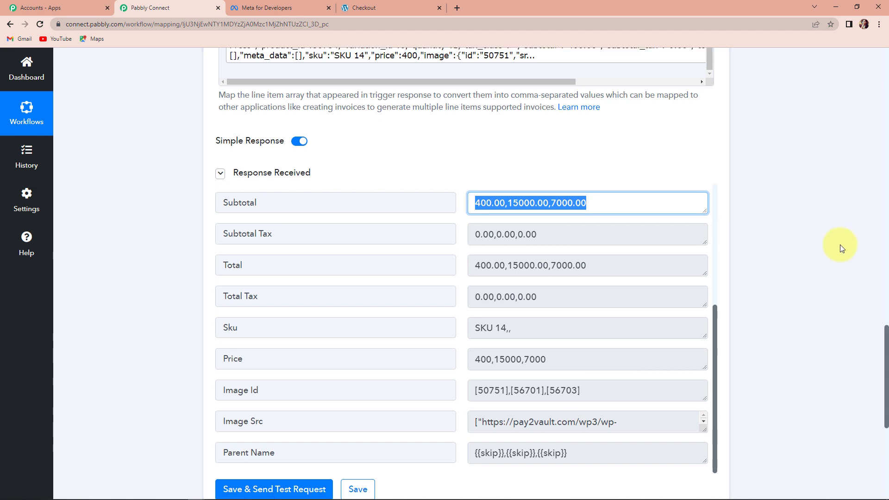
Add a new action using Text Formatter by Pabbly with the Split Text event and connect it.
{"action": "left_click", "coordinate": [467, 232]}
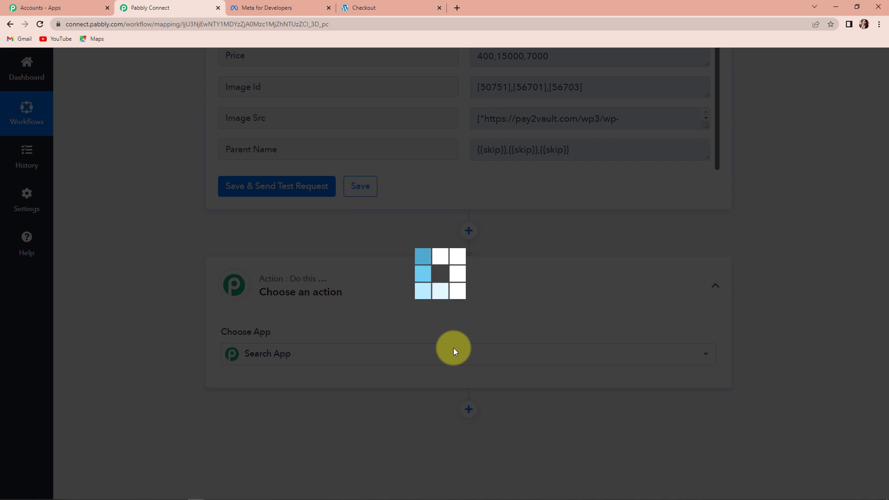
{"action": "scroll", "coordinate": [662, 271], "scroll_direction": "up", "scroll_amount": 15}
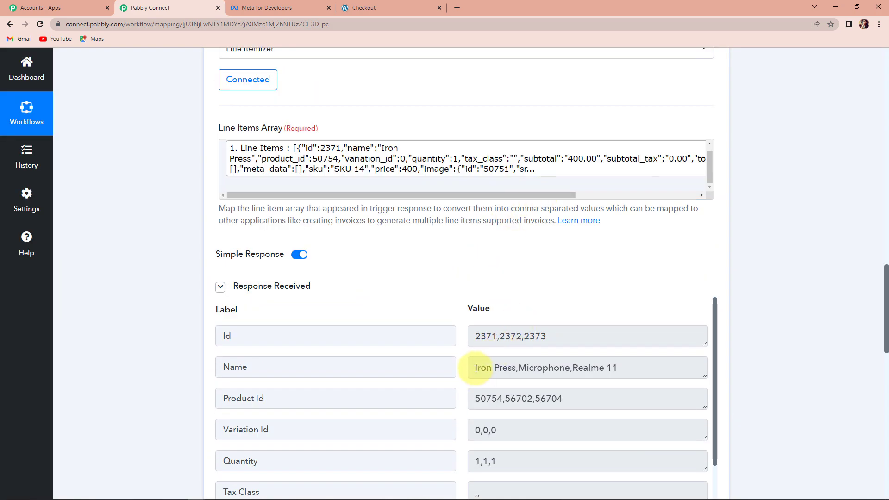
{"action": "left_click_drag", "start_coordinate": [480, 366], "coordinate": [646, 367]}
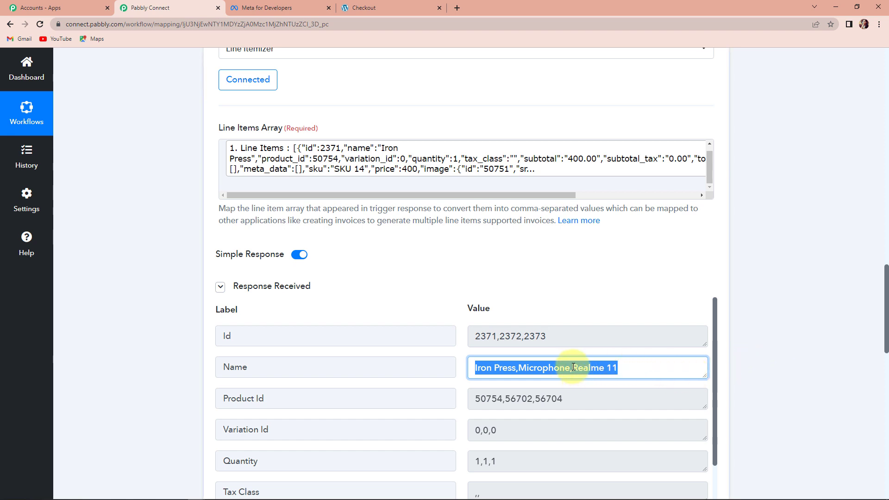
{"action": "scroll", "coordinate": [756, 359], "scroll_direction": "down", "scroll_amount": 1}
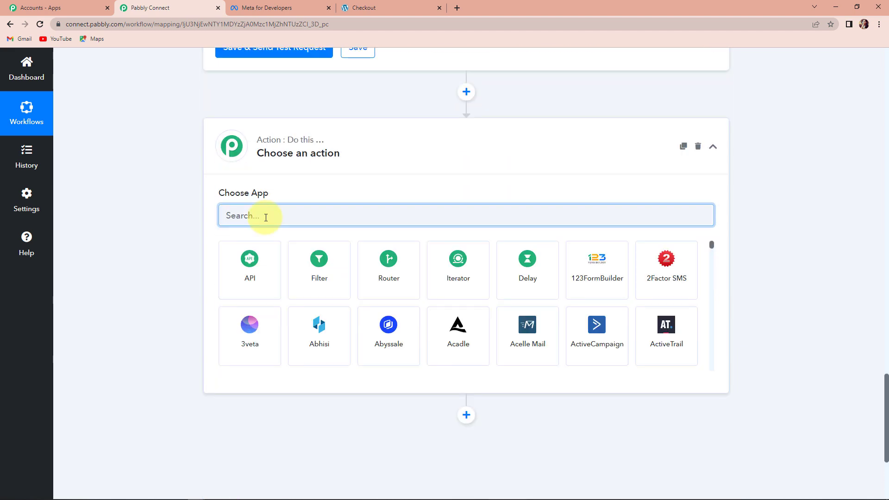
{"action": "type", "text": "text"}
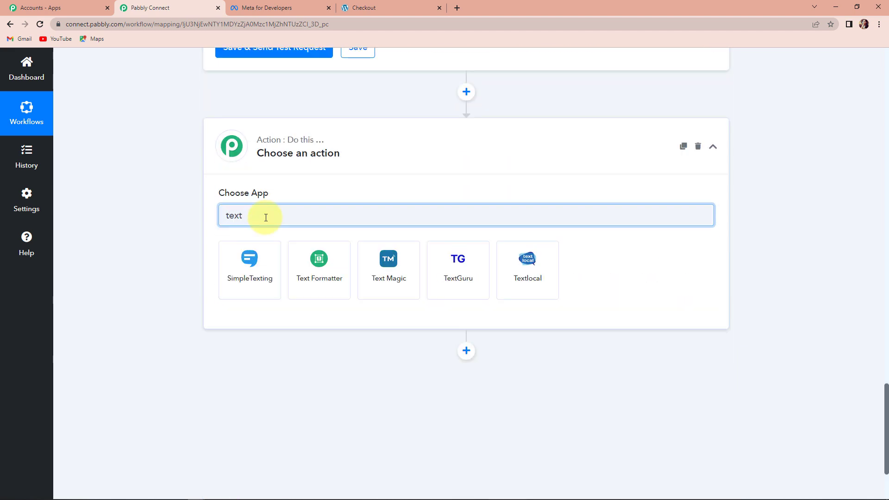
{"action": "left_click", "coordinate": [318, 259]}
{"action": "left_click", "coordinate": [282, 272]}
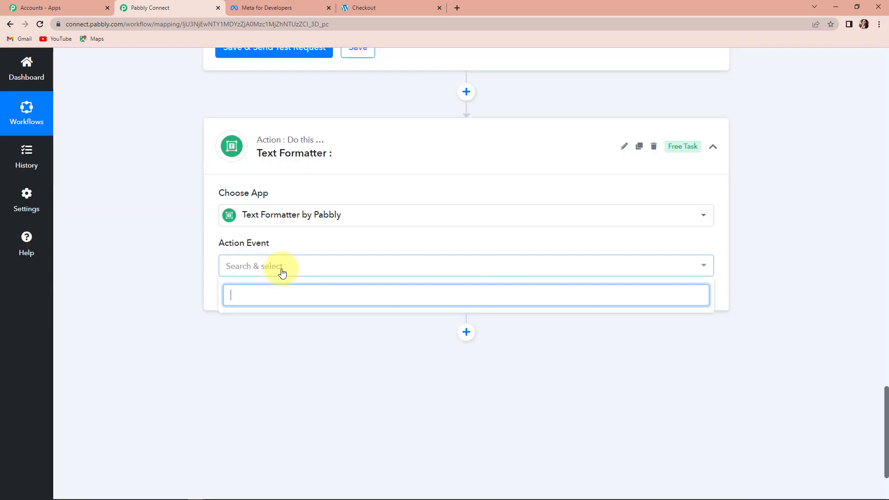
{"action": "left_click", "coordinate": [228, 440]}
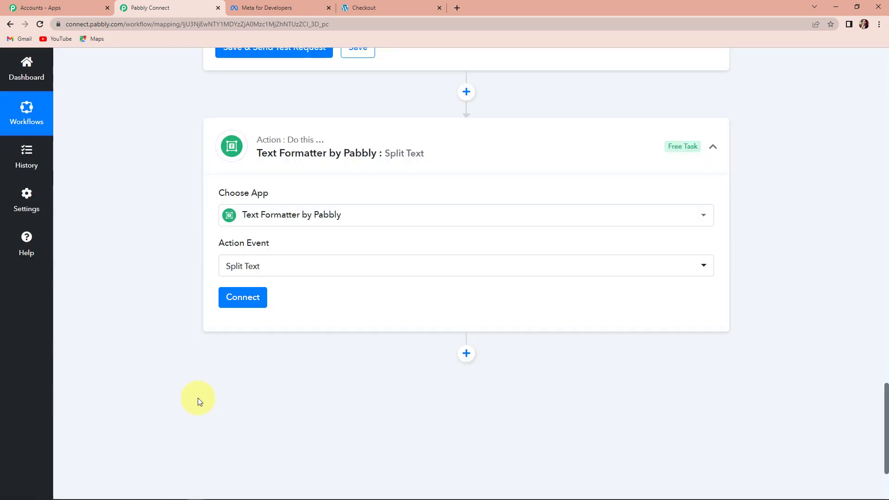
{"action": "left_click", "coordinate": [246, 297]}
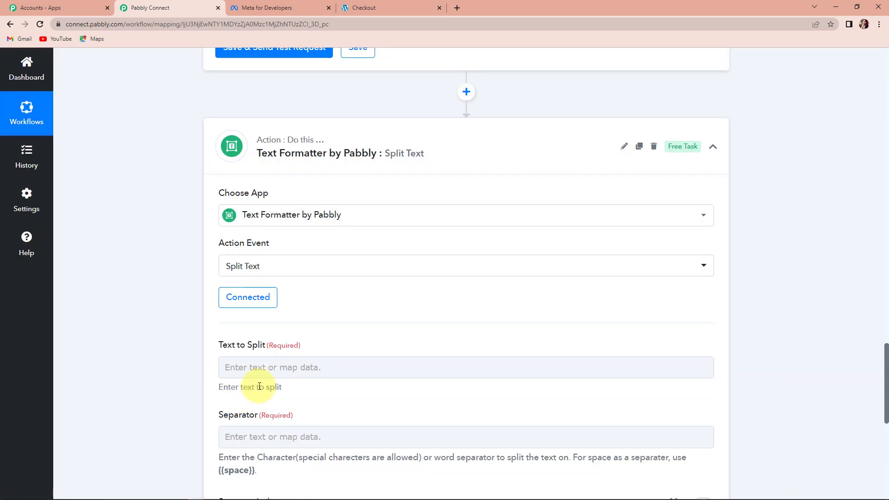
Map the Line Itemizer's Name field into Text to Split.
{"action": "scroll", "coordinate": [259, 386], "scroll_direction": "down", "scroll_amount": 3}
{"action": "left_click", "coordinate": [266, 229]}
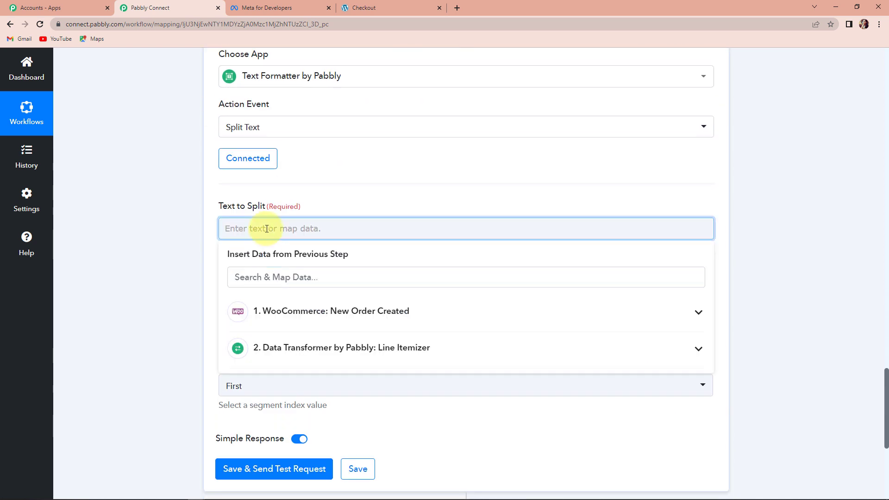
{"action": "left_click", "coordinate": [315, 348]}
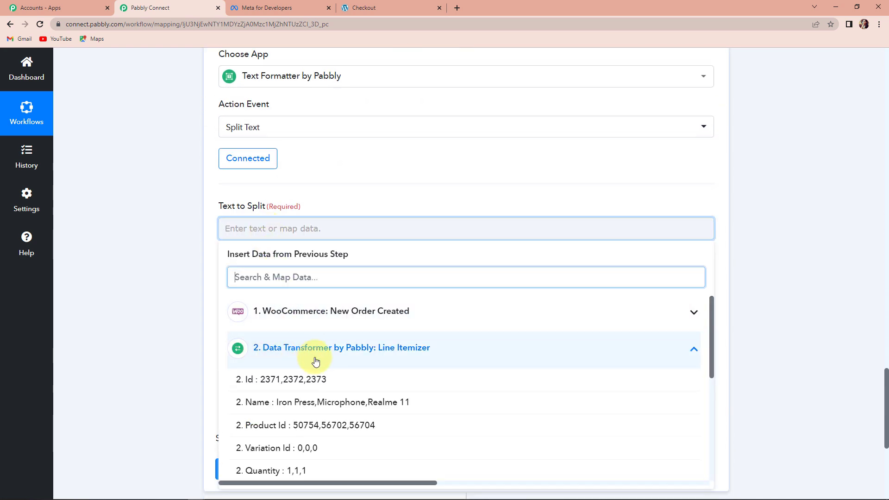
{"action": "left_click", "coordinate": [263, 412]}
{"action": "left_click", "coordinate": [168, 336]}
{"action": "scroll", "coordinate": [168, 336], "scroll_direction": "down", "scroll_amount": 2}
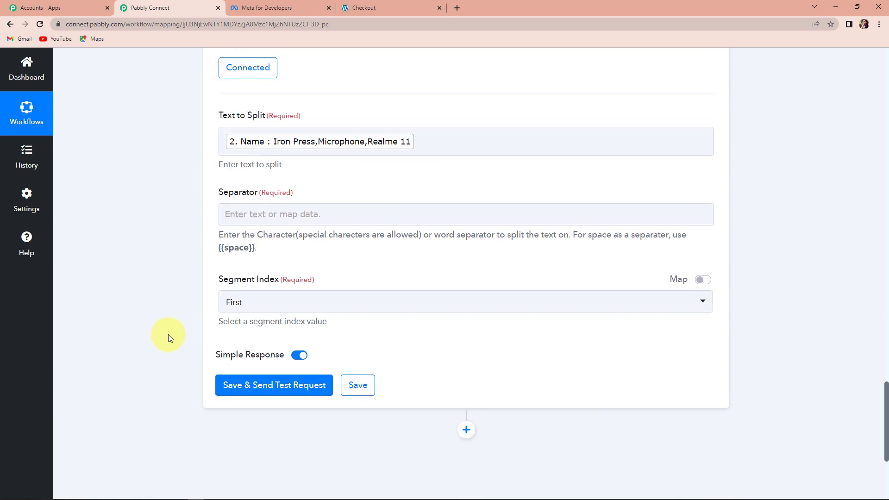
Set the Separator to a comma.
{"action": "left_click", "coordinate": [249, 211]}
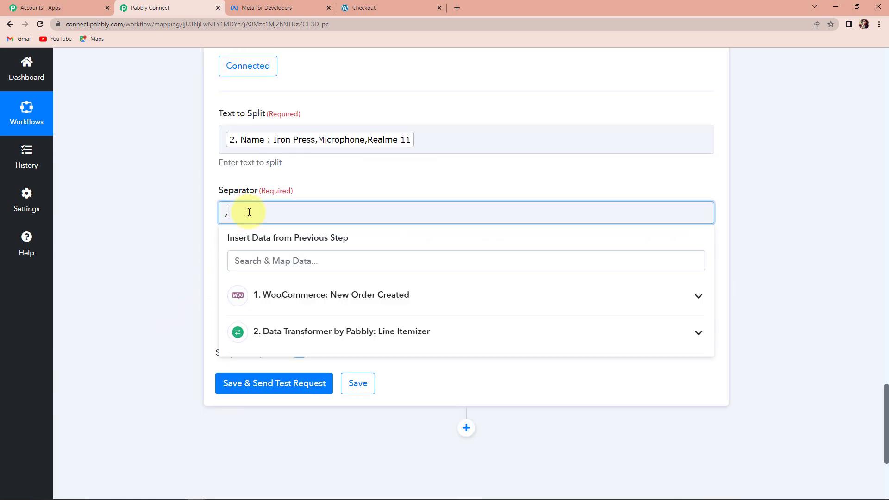
{"action": "left_click", "coordinate": [139, 228]}
{"action": "scroll", "coordinate": [140, 228], "scroll_direction": "down", "scroll_amount": 2}
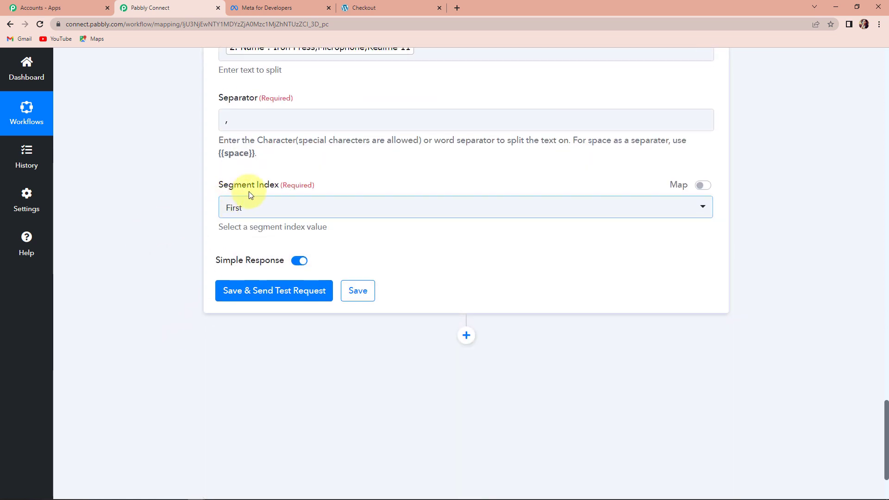
{"action": "scroll", "coordinate": [271, 191], "scroll_direction": "up", "scroll_amount": 1}
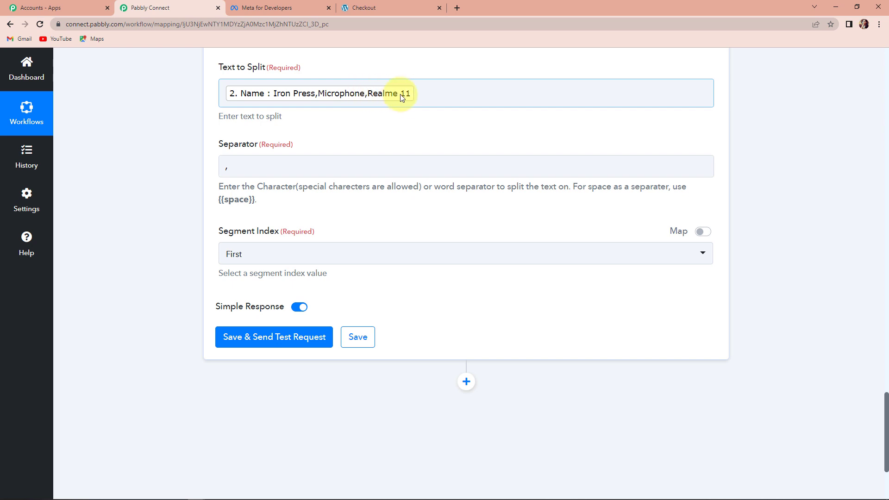
{"action": "scroll", "coordinate": [341, 236], "scroll_direction": "down", "scroll_amount": 1}
Choose Last as the Segment Index and send a test request for the Split Text step.
{"action": "left_click", "coordinate": [260, 211]}
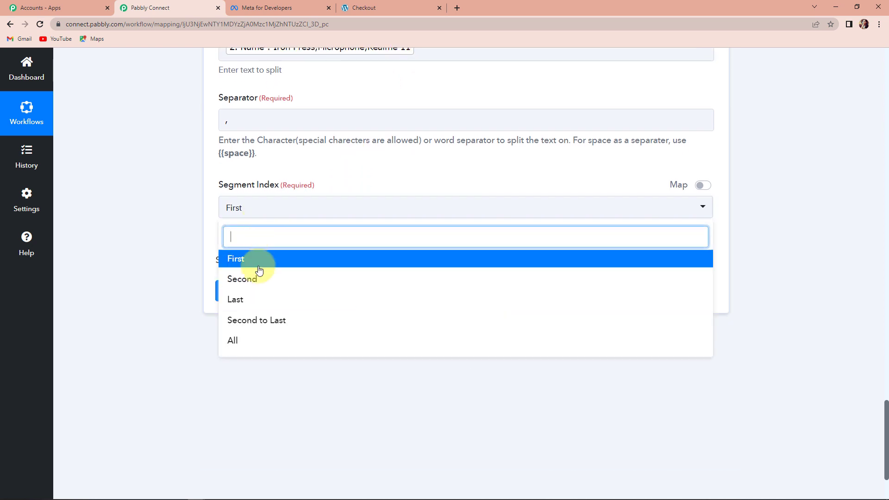
{"action": "left_click", "coordinate": [235, 299]}
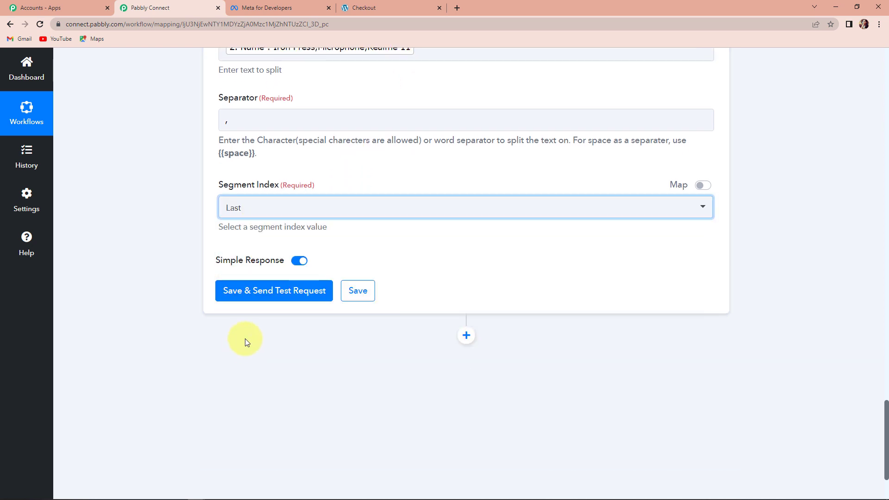
{"action": "left_click", "coordinate": [276, 299]}
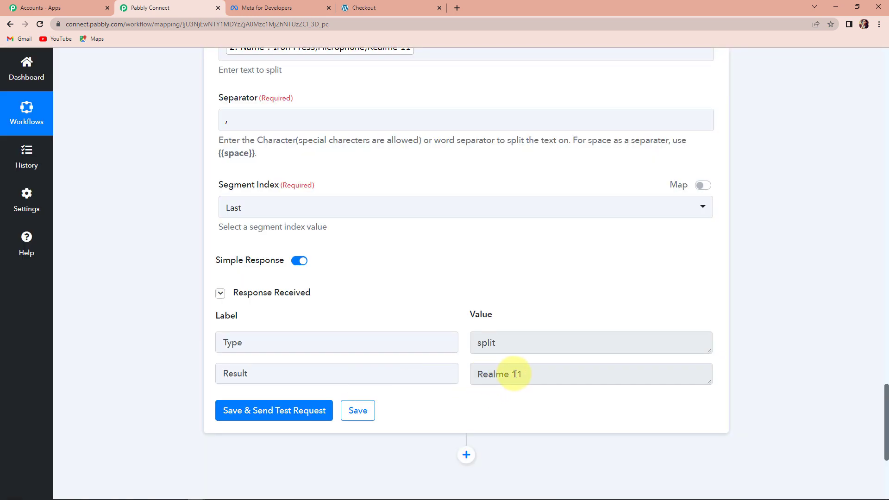
{"action": "scroll", "coordinate": [519, 375], "scroll_direction": "down", "scroll_amount": 3}
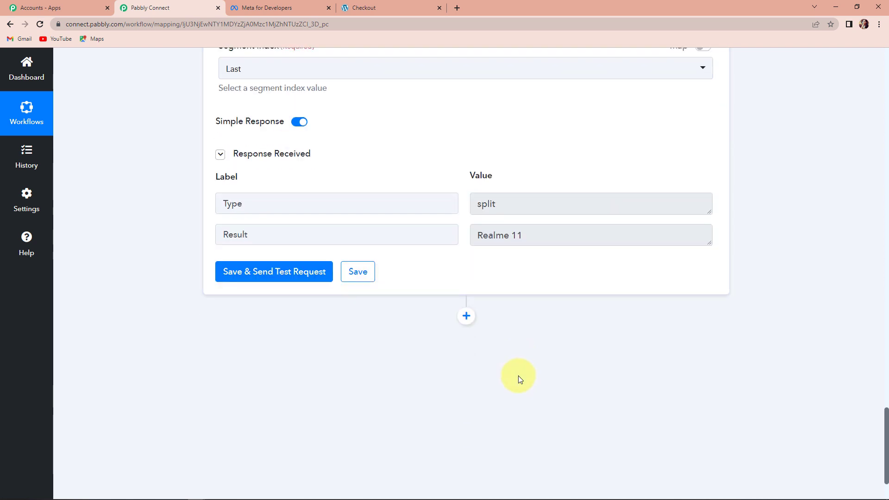
Add another Text Formatter by Pabbly action with the Replace Text event and connect it.
{"action": "scroll", "coordinate": [519, 381], "scroll_direction": "down", "scroll_amount": 2}
{"action": "left_click", "coordinate": [469, 230]}
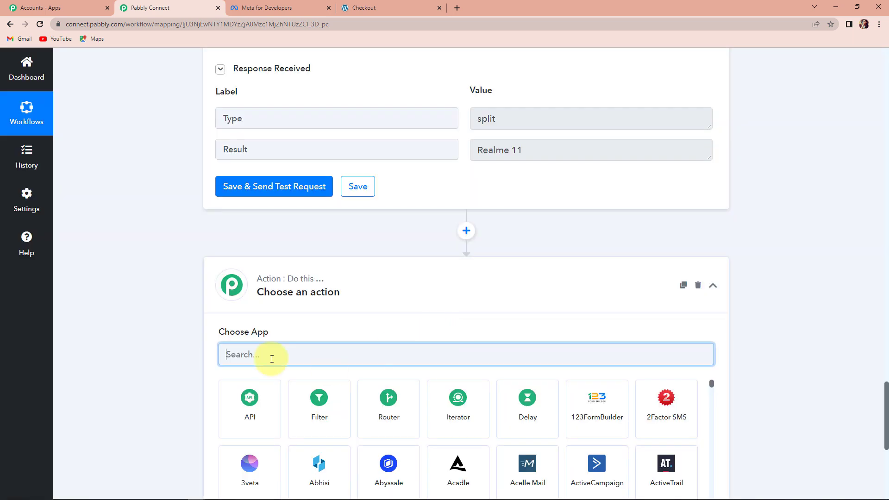
{"action": "type", "text": "text"}
{"action": "left_click", "coordinate": [319, 407]}
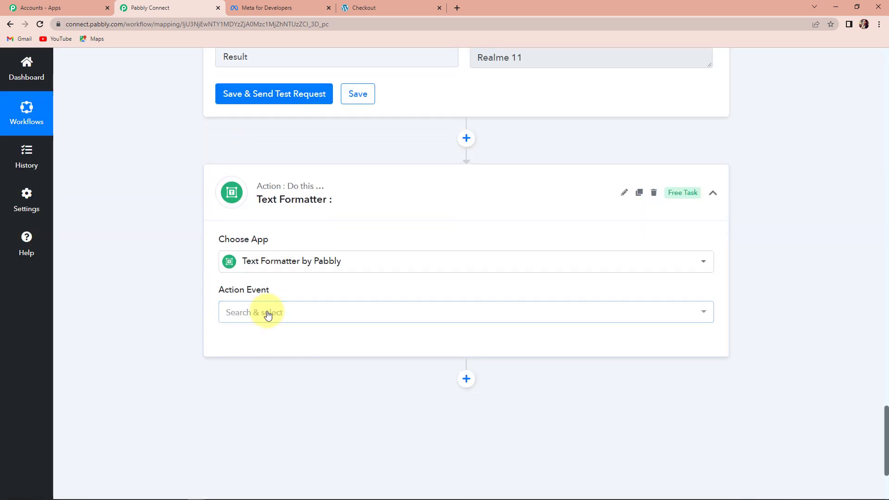
{"action": "left_click", "coordinate": [269, 311]}
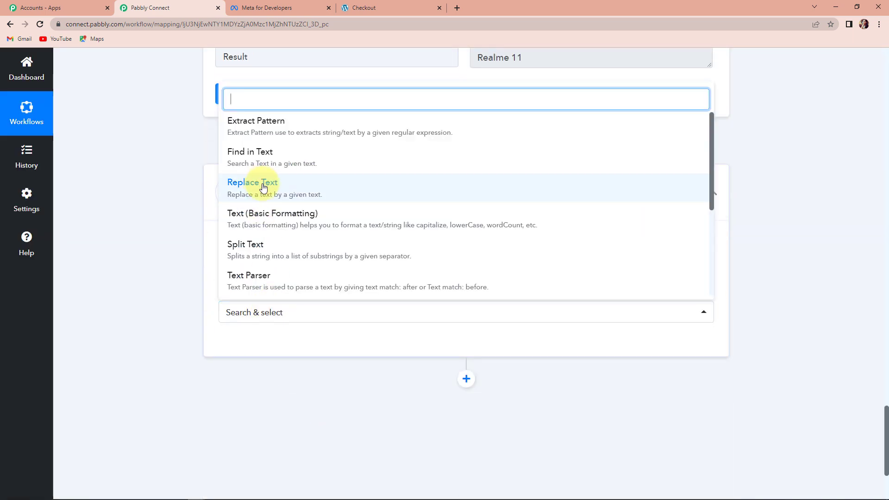
{"action": "left_click", "coordinate": [263, 187]}
{"action": "left_click", "coordinate": [243, 343]}
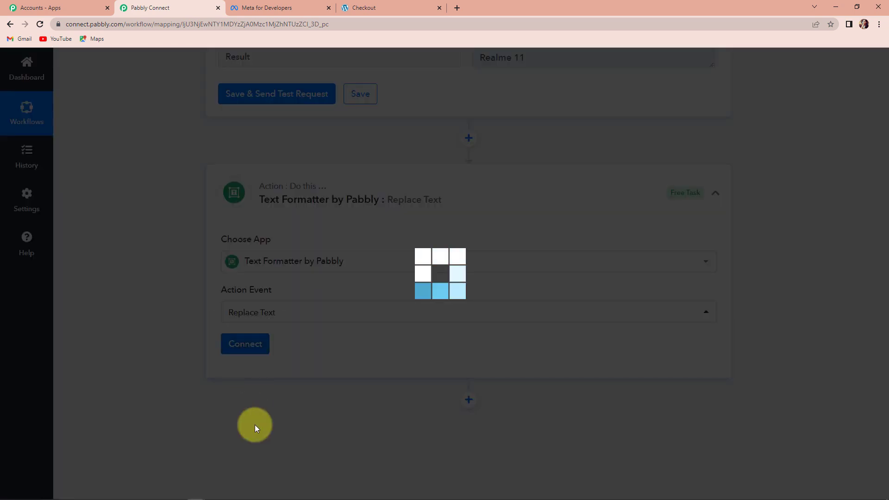
Map the Line Itemizer's Name field into the Replace Text step's Text field.
{"action": "scroll", "coordinate": [344, 367], "scroll_direction": "down", "scroll_amount": 3}
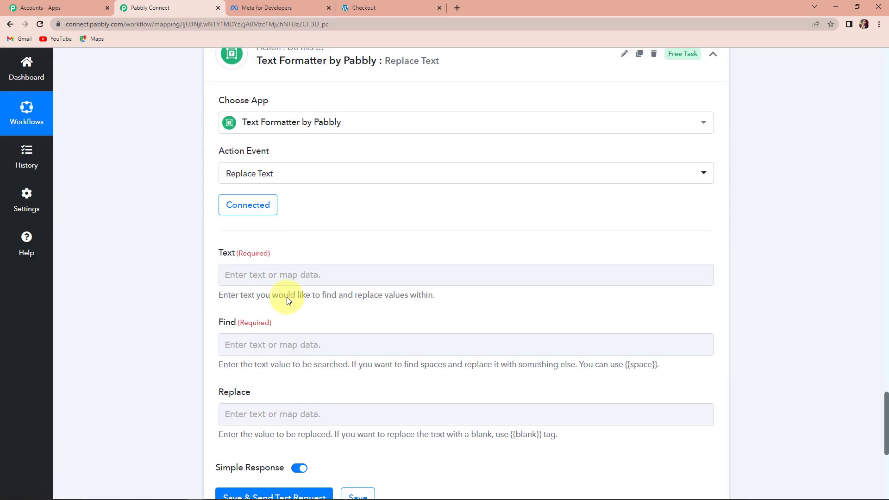
{"action": "left_click", "coordinate": [275, 273]}
{"action": "left_click", "coordinate": [305, 391]}
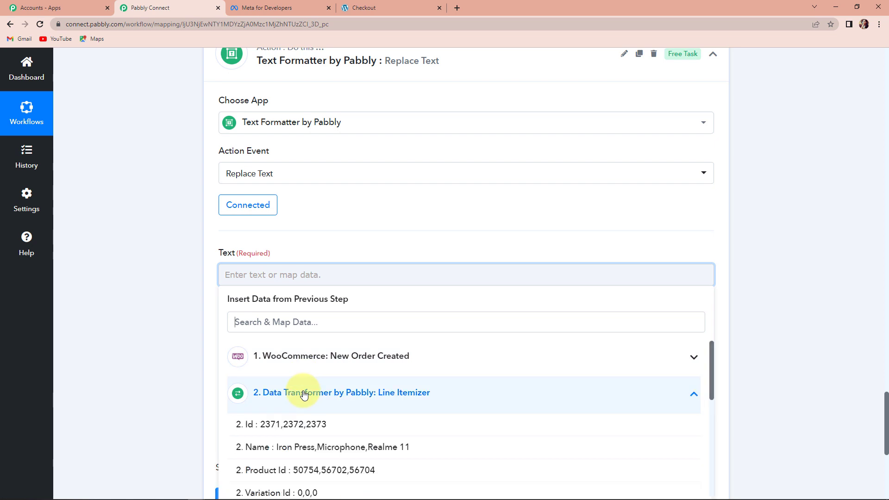
{"action": "left_click", "coordinate": [303, 448]}
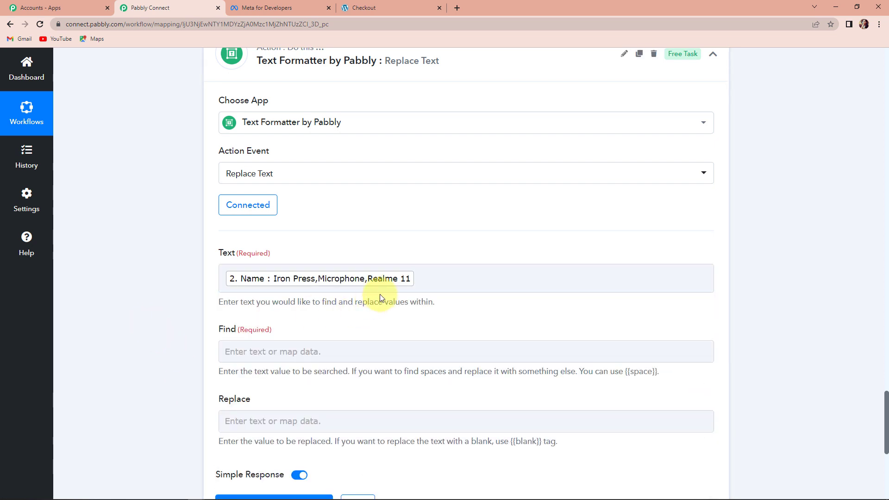
{"action": "left_click", "coordinate": [368, 281]}
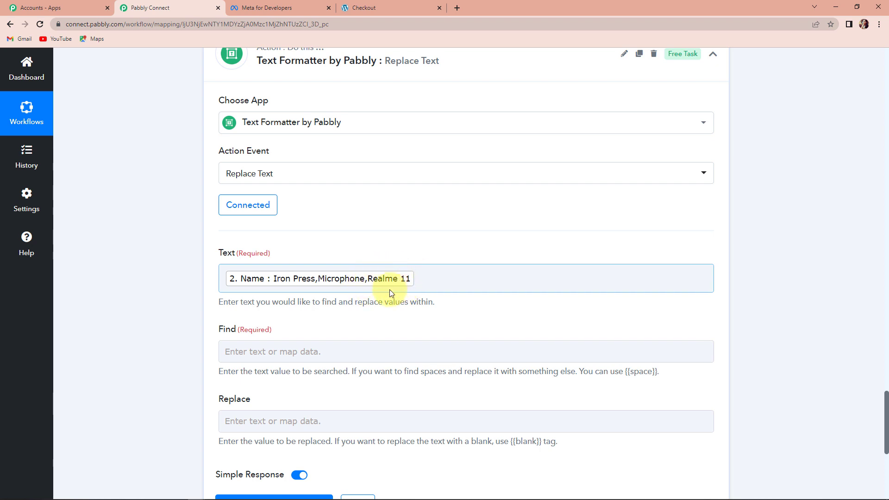
Map the Split Text step's Result into the Find field.
{"action": "left_click", "coordinate": [271, 350]}
{"action": "left_click", "coordinate": [239, 347]}
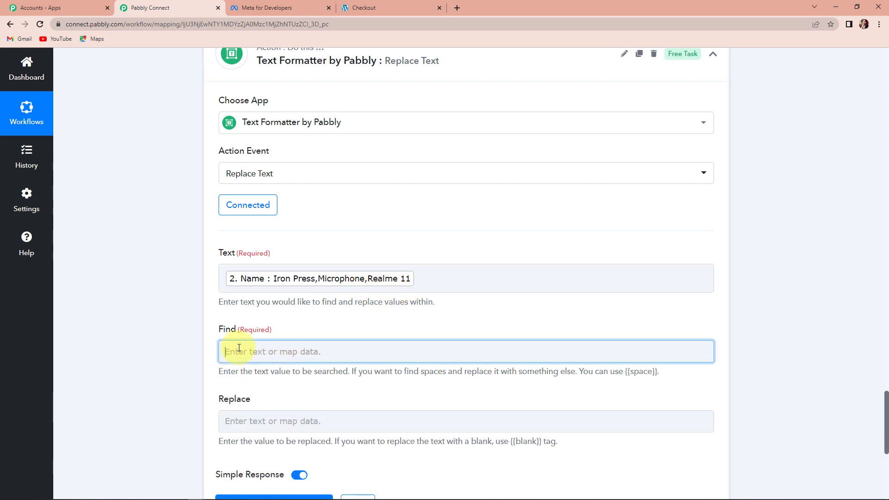
{"action": "scroll", "coordinate": [329, 444], "scroll_direction": "down", "scroll_amount": 2}
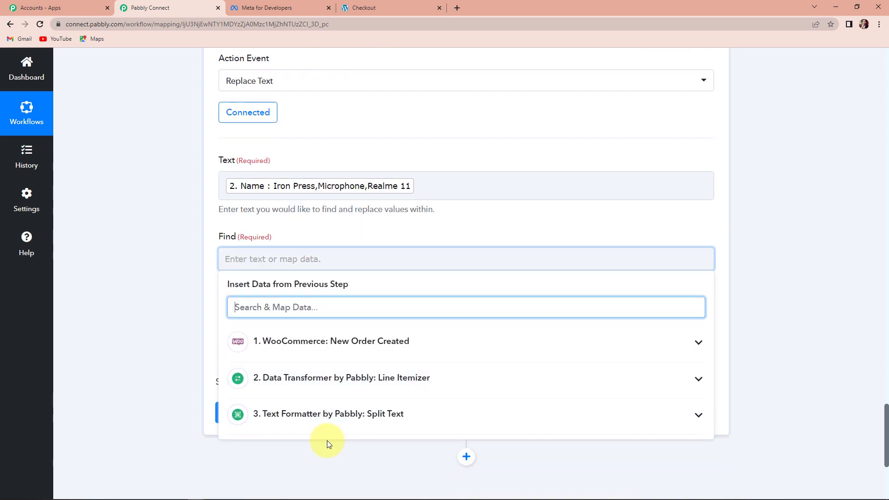
{"action": "left_click", "coordinate": [296, 418]}
{"action": "left_click", "coordinate": [294, 468]}
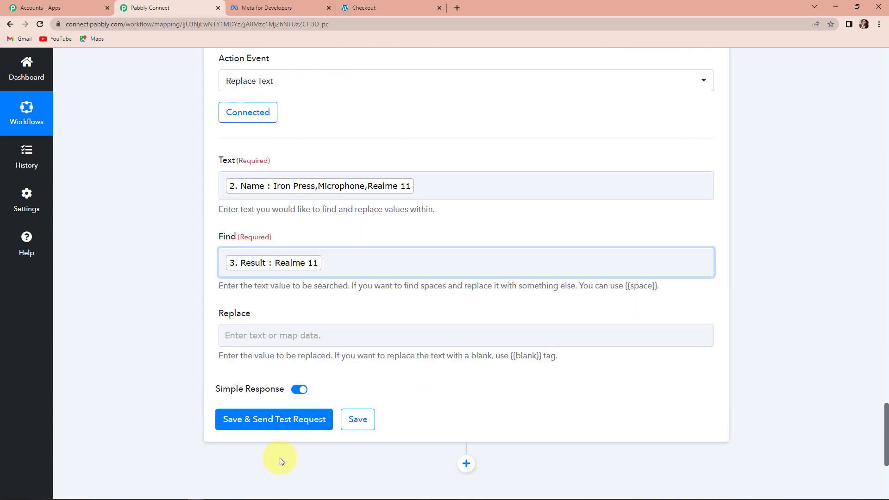
Prefix the Find field with a comma, and set Replace to ", and " followed by the Split Text step's Result.
{"action": "left_click", "coordinate": [236, 266]}
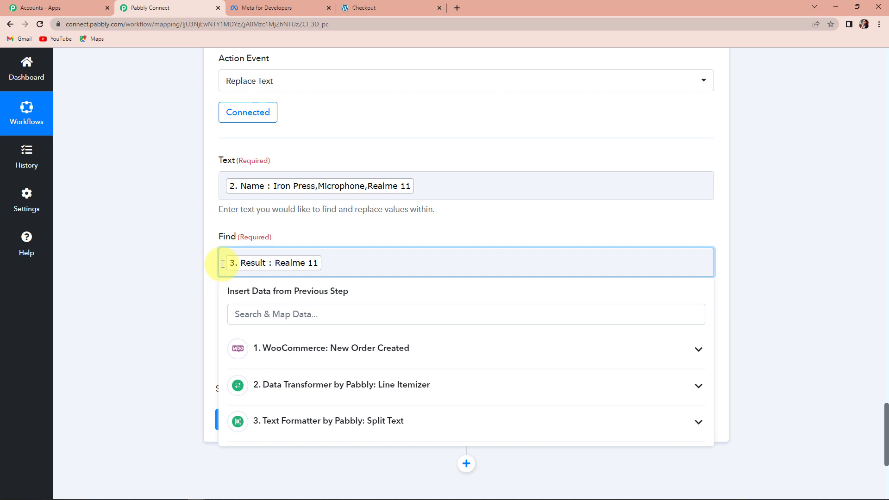
{"action": "type", "text": ","}
{"action": "left_click", "coordinate": [183, 238]}
{"action": "scroll", "coordinate": [237, 239], "scroll_direction": "down", "scroll_amount": 2}
{"action": "left_click", "coordinate": [237, 239]}
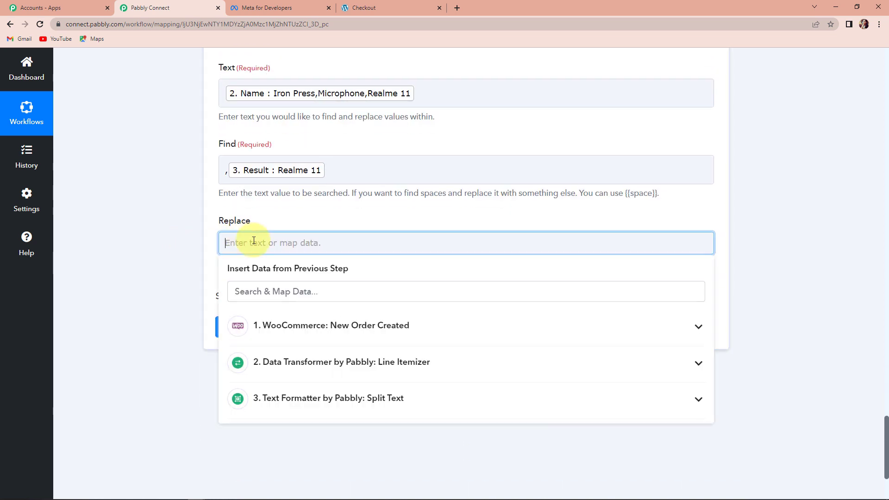
{"action": "type", "text": ", and"}
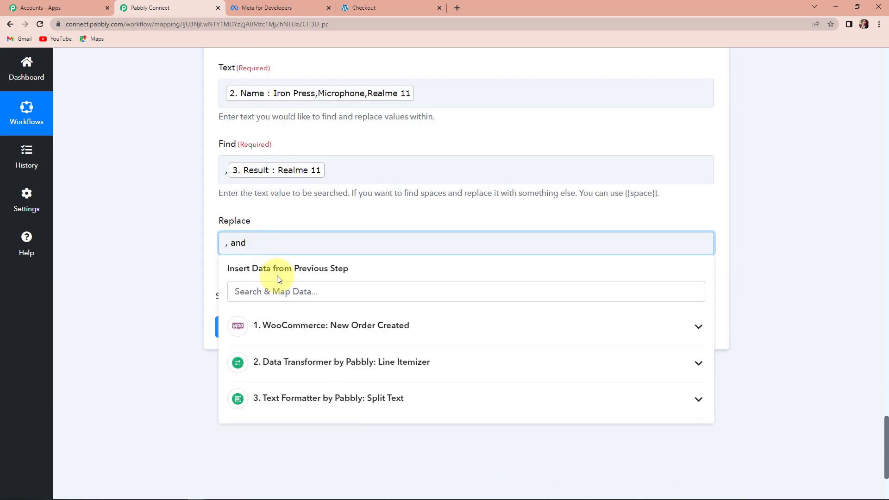
{"action": "left_click", "coordinate": [365, 399]}
{"action": "left_click", "coordinate": [293, 458]}
{"action": "left_click", "coordinate": [143, 342]}
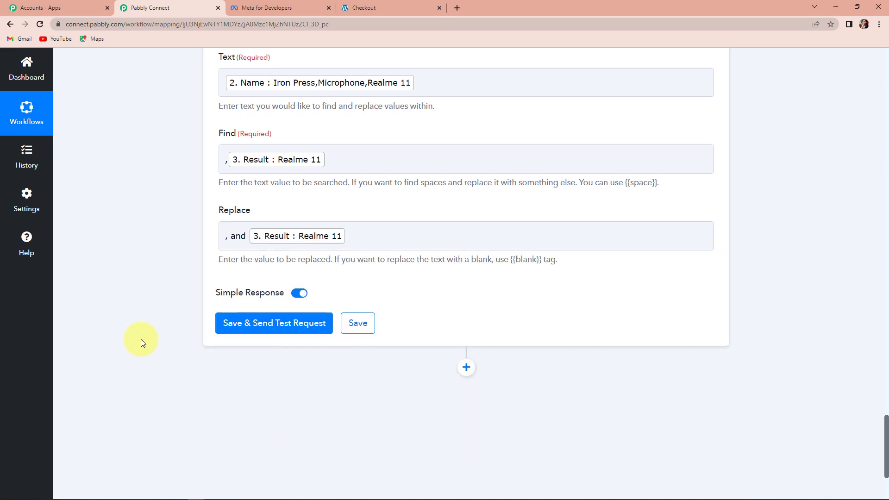
Save and send a test request for the Replace Text step.
{"action": "scroll", "coordinate": [143, 341], "scroll_direction": "down", "scroll_amount": 3}
{"action": "left_click", "coordinate": [259, 195]}
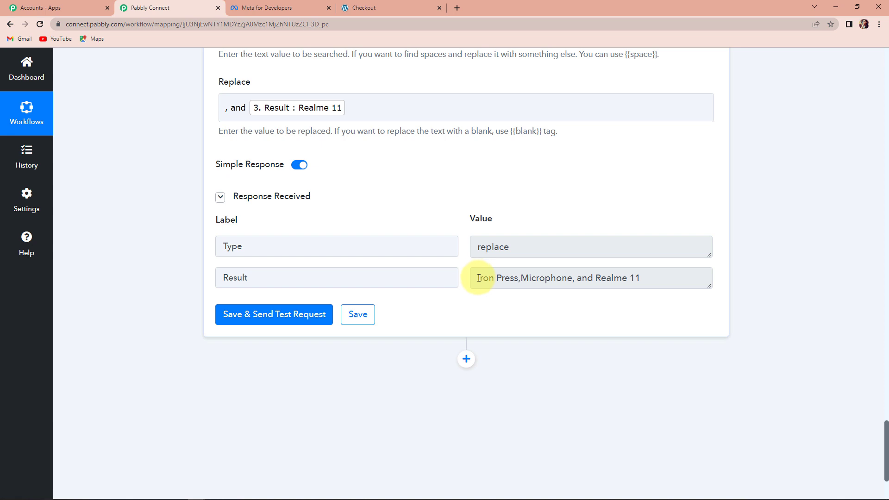
Add a WhatsApp Cloud API action with the Send Template Message event, connect it and choose to add a new connection.
{"action": "scroll", "coordinate": [480, 276], "scroll_direction": "down", "scroll_amount": 3}
{"action": "left_click", "coordinate": [466, 229]}
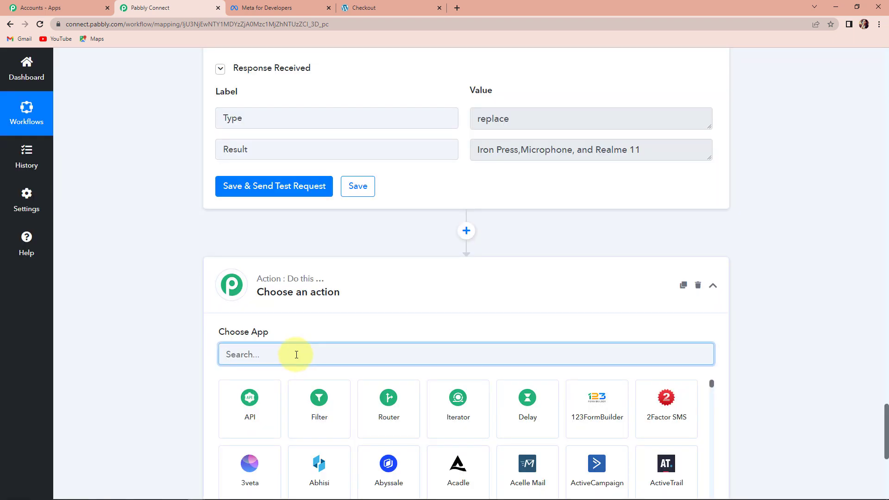
{"action": "type", "text": "whatsapp"}
{"action": "left_click", "coordinate": [528, 400]}
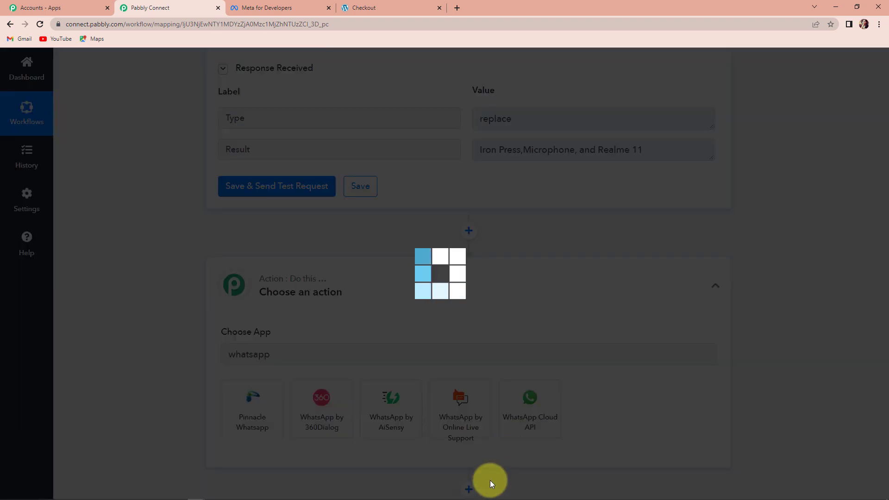
{"action": "left_click", "coordinate": [264, 410]}
{"action": "left_click", "coordinate": [265, 336]}
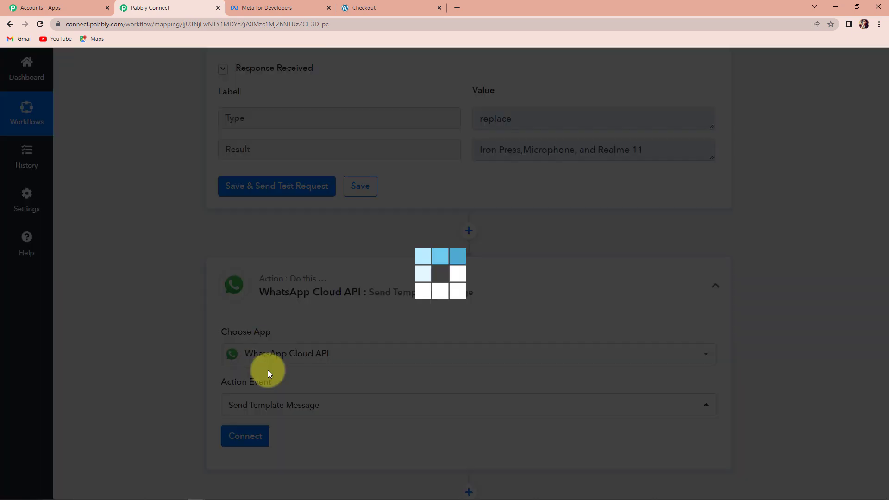
{"action": "left_click", "coordinate": [246, 435]}
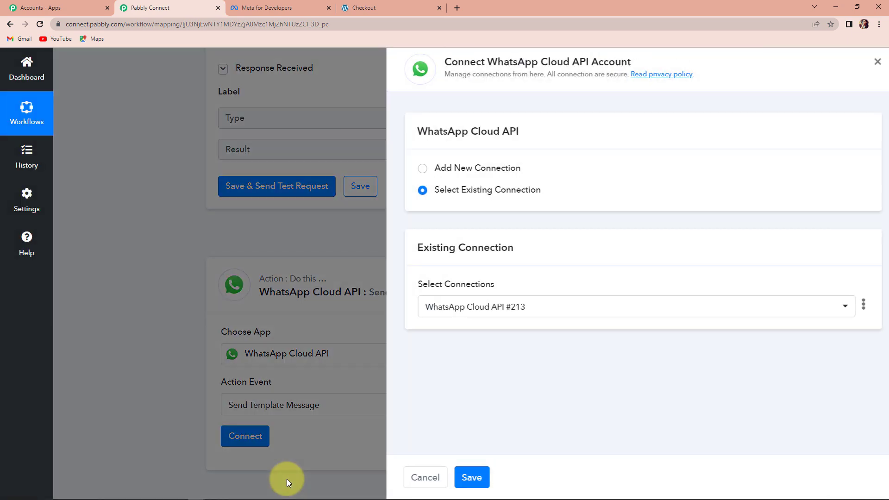
{"action": "left_click", "coordinate": [412, 169]}
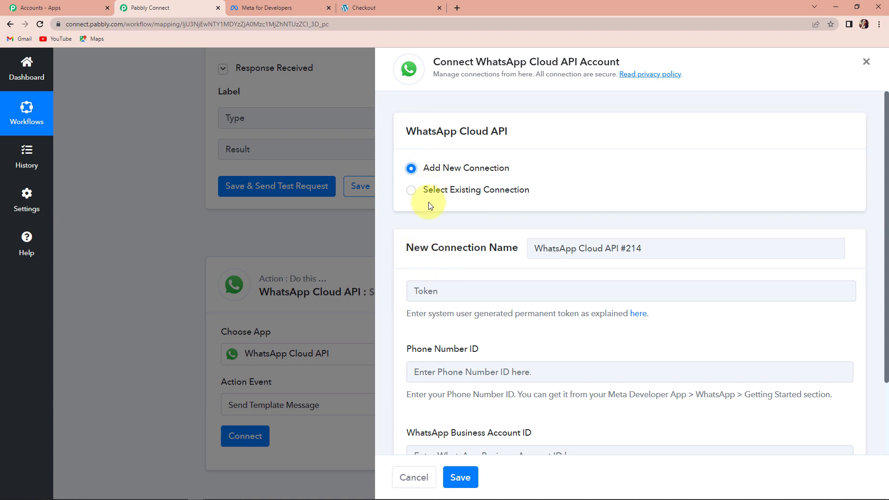
{"action": "scroll", "coordinate": [466, 222], "scroll_direction": "down", "scroll_amount": 2}
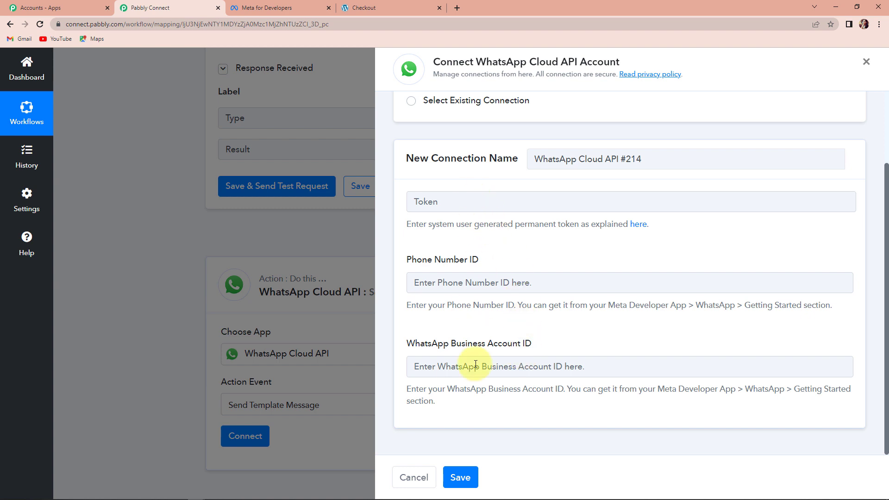
Copy the temporary access token from the MyConnectMsg App's WhatsApp Getting started page and paste it into the Token field.
{"action": "left_click", "coordinate": [277, 8]}
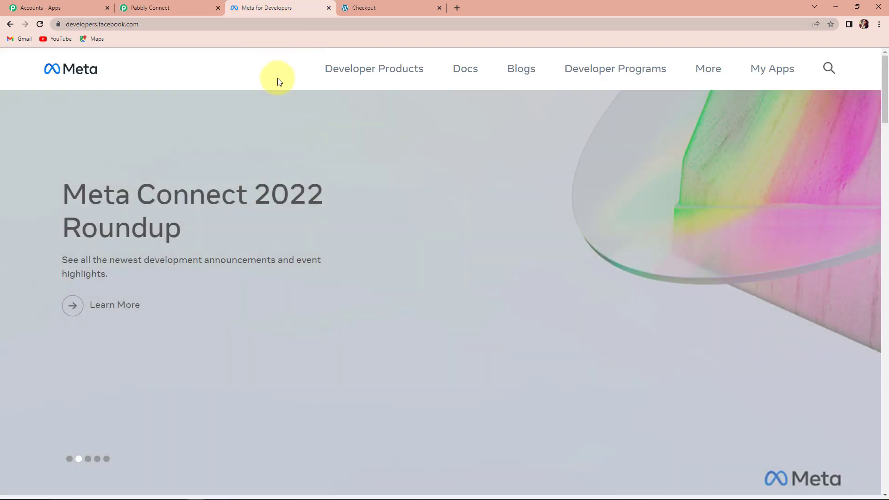
{"action": "left_click", "coordinate": [769, 71]}
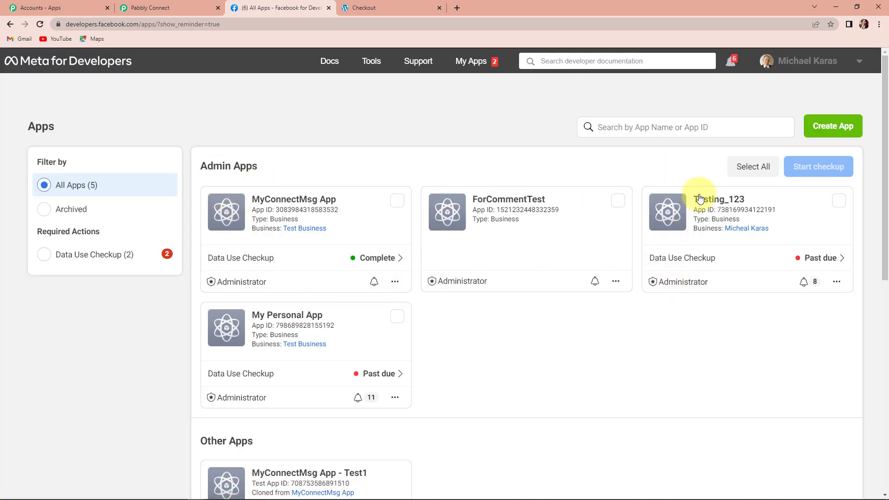
{"action": "left_click", "coordinate": [300, 199]}
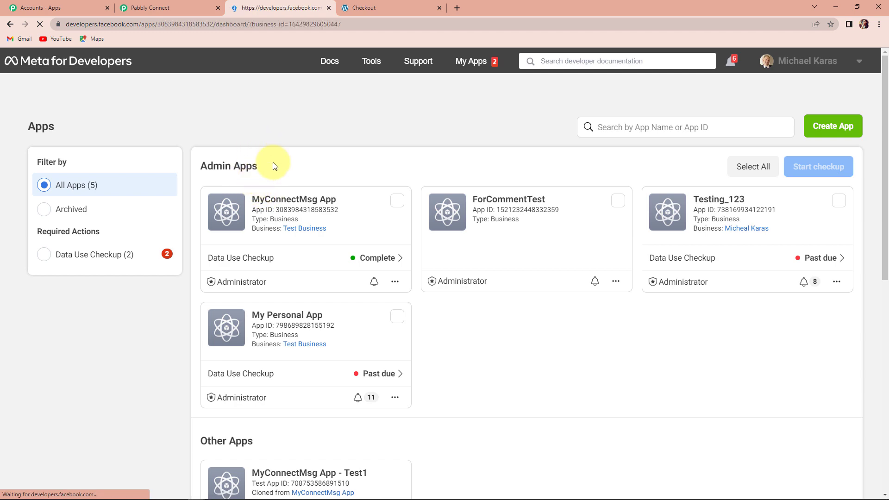
{"action": "scroll", "coordinate": [93, 318], "scroll_direction": "down", "scroll_amount": 4}
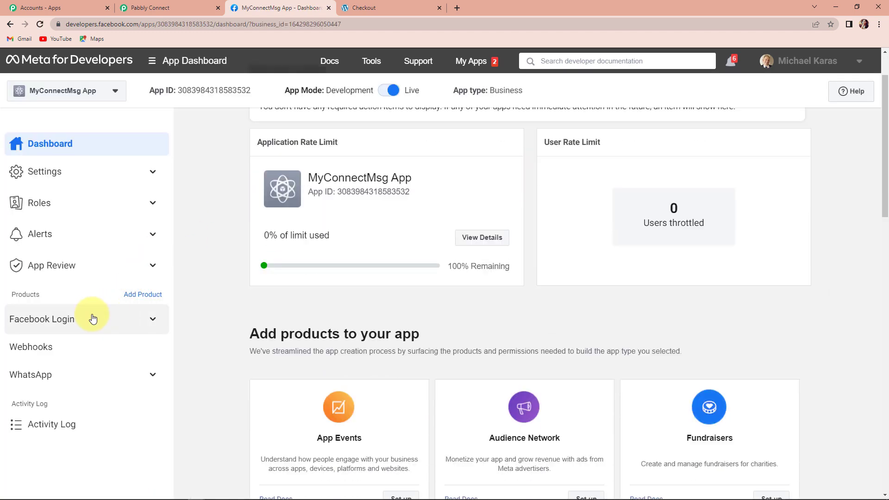
{"action": "left_click", "coordinate": [53, 377]}
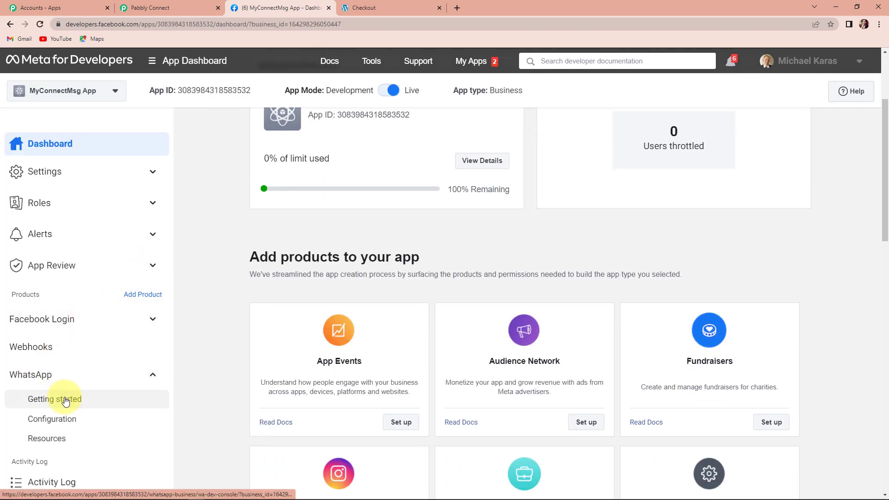
{"action": "left_click", "coordinate": [154, 404]}
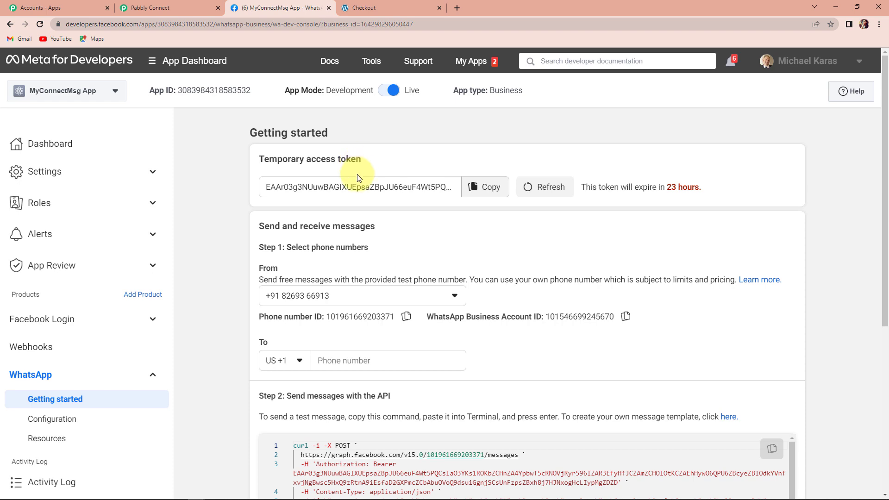
{"action": "left_click", "coordinate": [484, 187]}
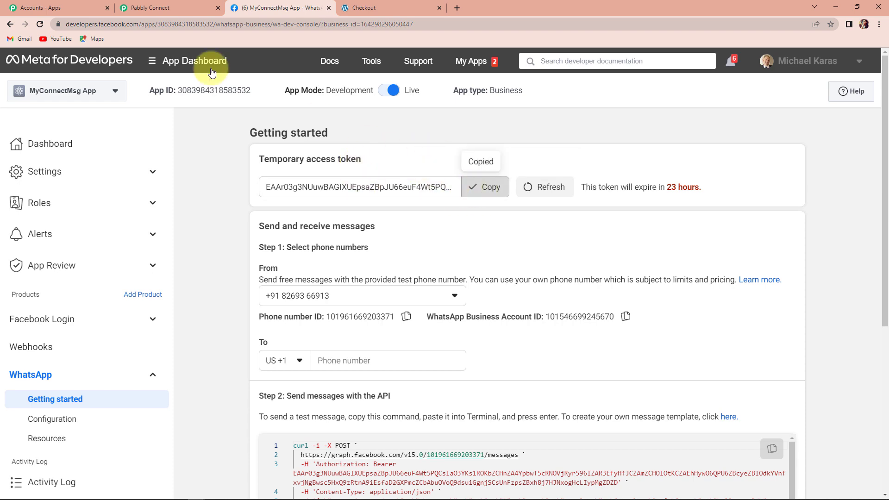
{"action": "left_click", "coordinate": [147, 8]}
{"action": "left_click", "coordinate": [416, 202]}
{"action": "key", "text": "ctrl+v"}
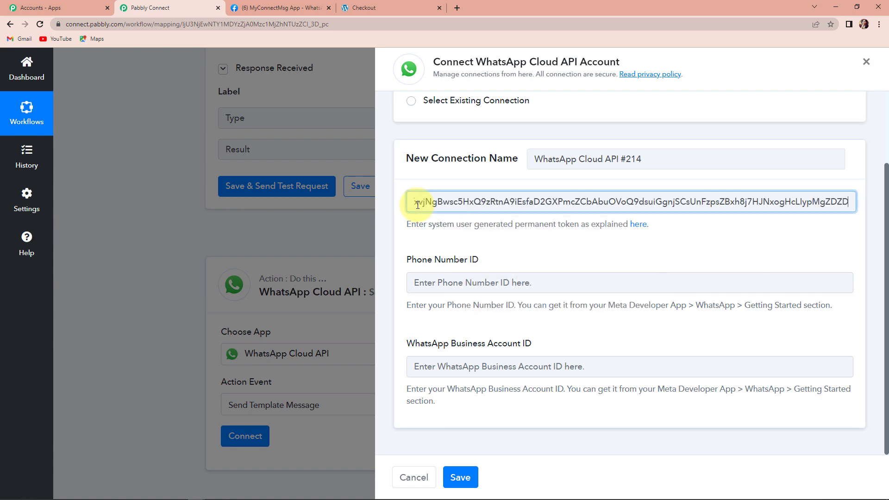
Copy the Phone number ID from the Getting started page into the connection's Phone Number ID field.
{"action": "left_click", "coordinate": [278, 8]}
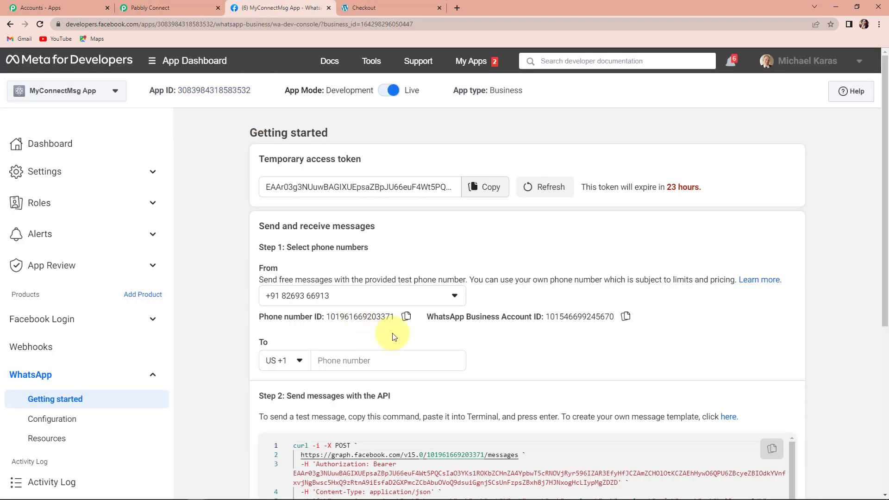
{"action": "left_click", "coordinate": [406, 317]}
{"action": "left_click", "coordinate": [148, 8]}
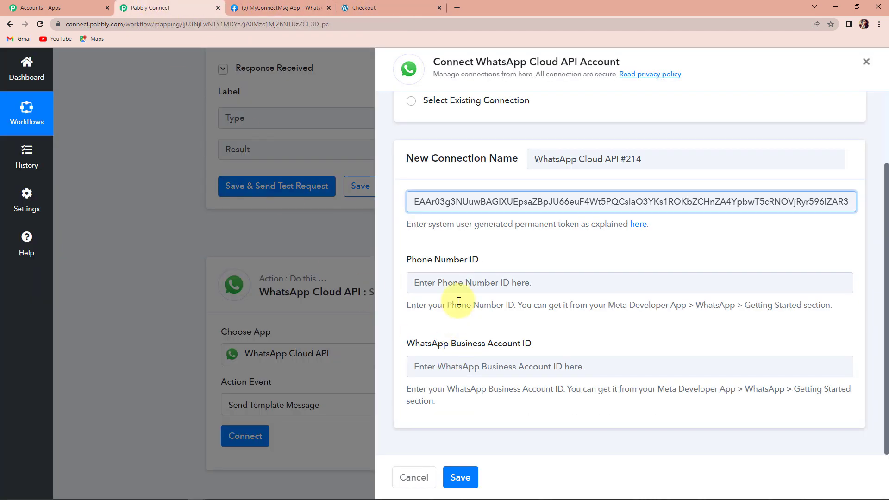
{"action": "left_click", "coordinate": [447, 282]}
{"action": "key", "text": "ctrl+v"}
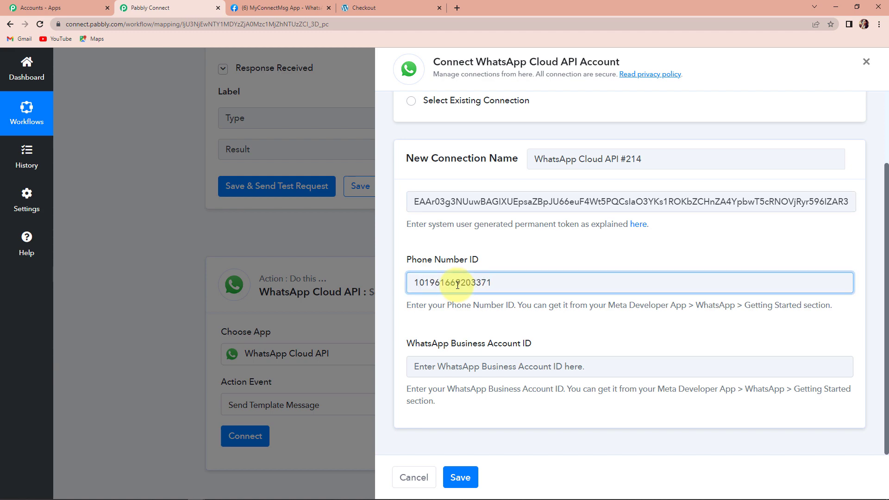
Copy the WhatsApp Business Account ID into its field and save the new connection.
{"action": "left_click", "coordinate": [278, 8]}
{"action": "left_click", "coordinate": [626, 316]}
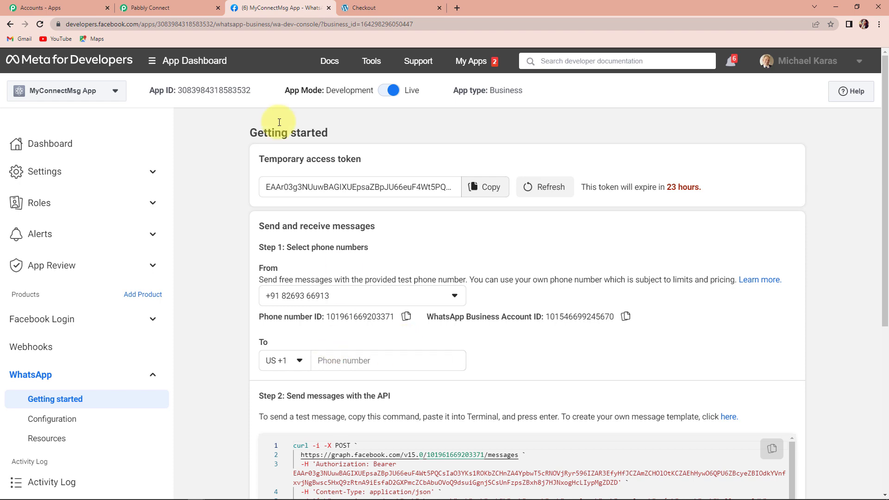
{"action": "left_click", "coordinate": [139, 8]}
{"action": "left_click", "coordinate": [502, 364]}
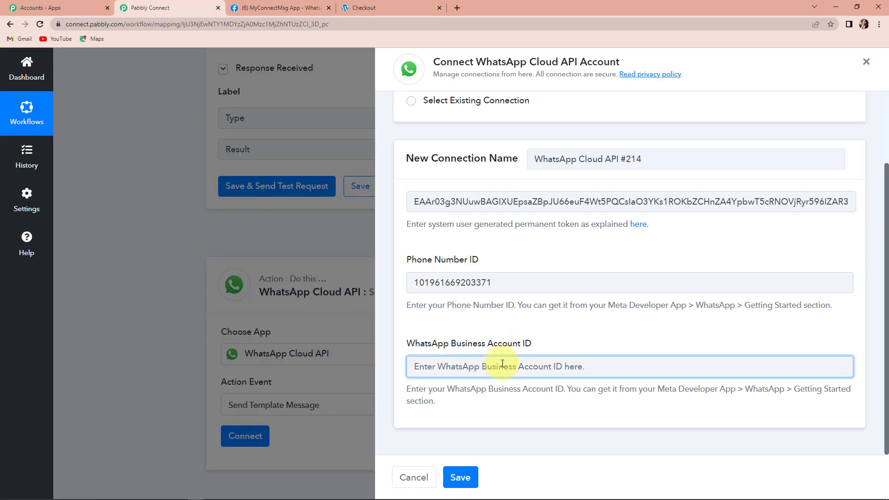
{"action": "key", "text": "ctrl+v"}
{"action": "left_click", "coordinate": [461, 477]}
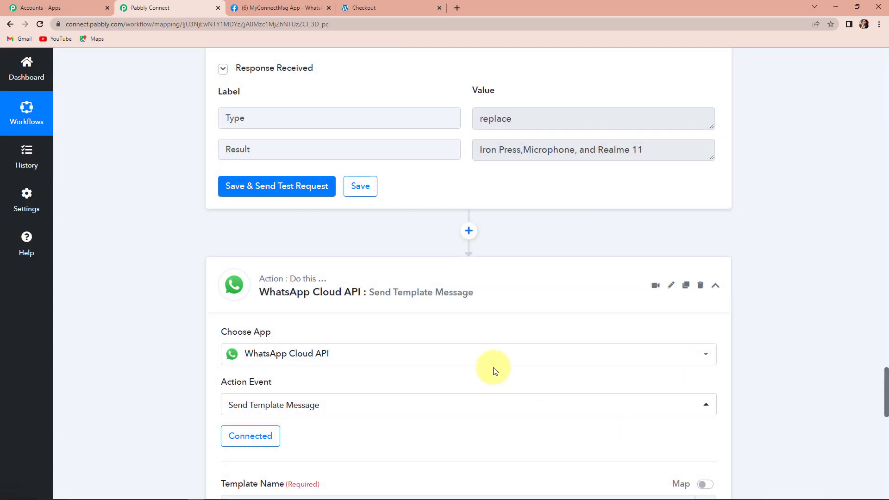
Open the WhatsApp message templates, search for "or" and examine the order_confirm template's body and variables.
{"action": "scroll", "coordinate": [494, 370], "scroll_direction": "down", "scroll_amount": 7}
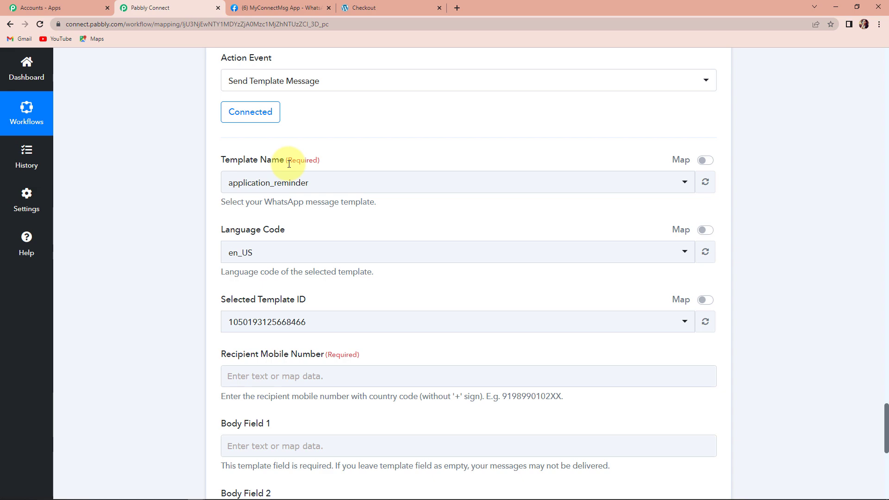
{"action": "left_click", "coordinate": [276, 7]}
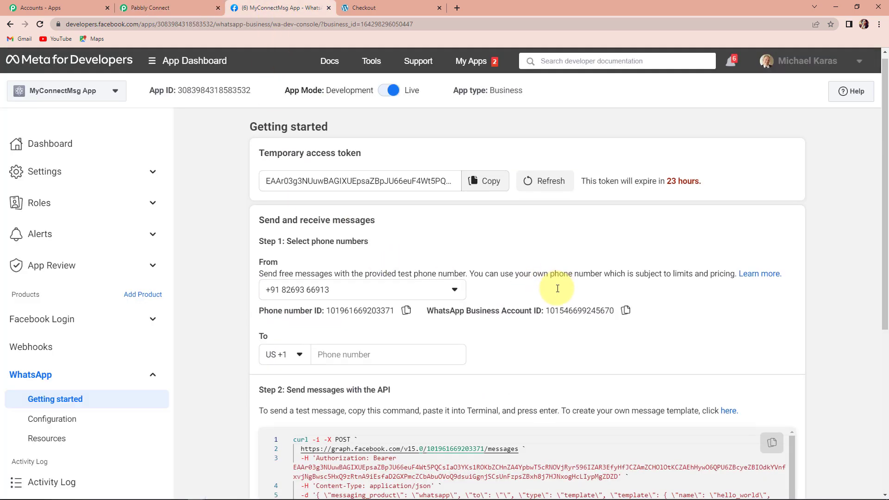
{"action": "scroll", "coordinate": [557, 289], "scroll_direction": "down", "scroll_amount": 3}
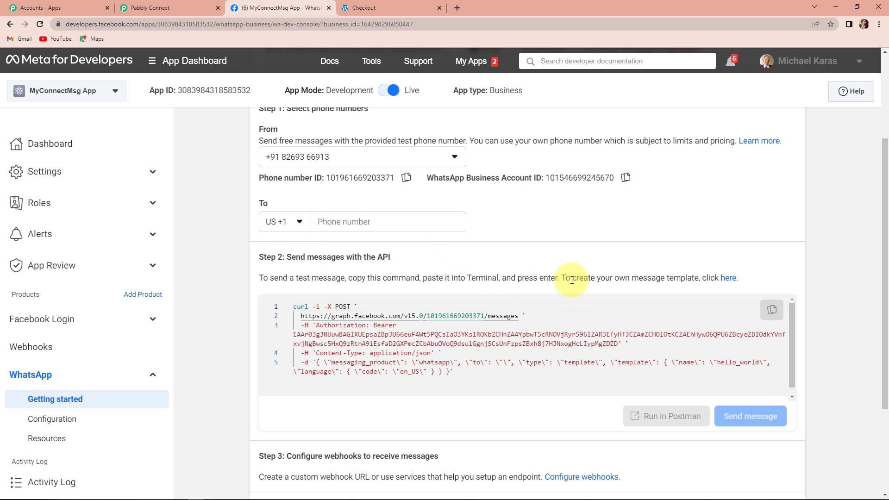
{"action": "left_click", "coordinate": [730, 280]}
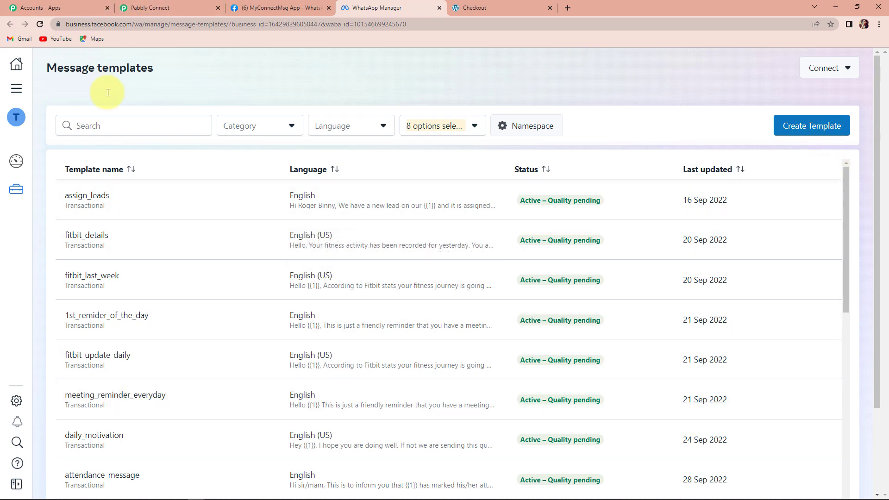
{"action": "left_click", "coordinate": [104, 123]}
{"action": "type", "text": "or"}
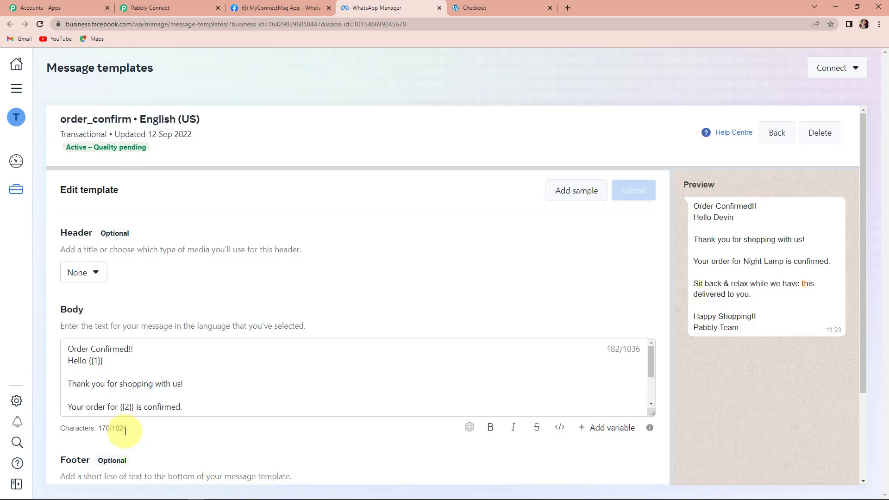
{"action": "scroll", "coordinate": [210, 297], "scroll_direction": "down", "scroll_amount": 2}
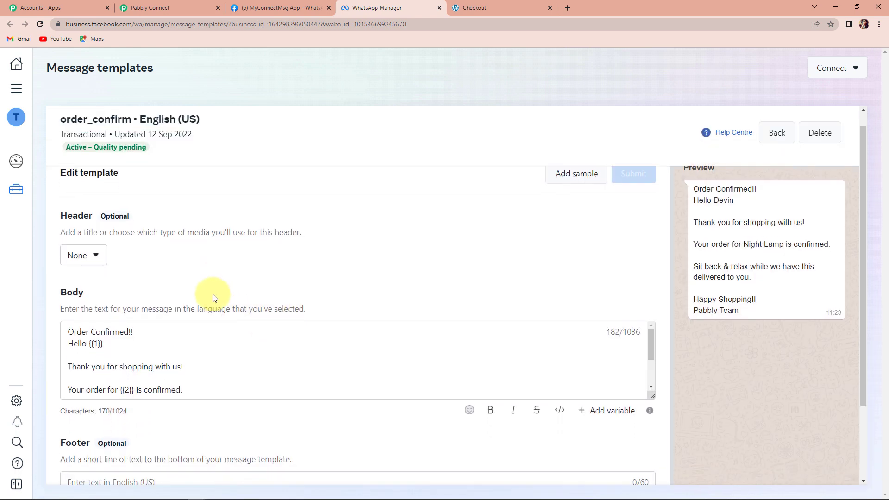
{"action": "scroll", "coordinate": [123, 234], "scroll_direction": "up", "scroll_amount": 2}
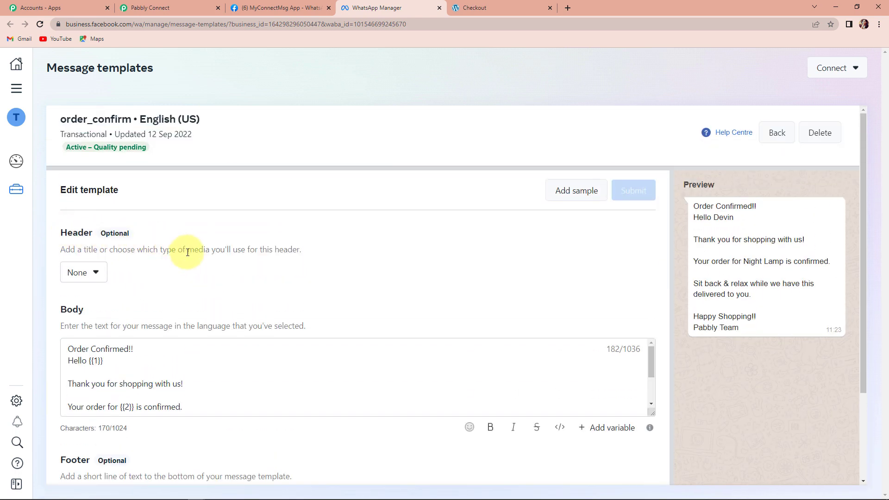
{"action": "scroll", "coordinate": [184, 255], "scroll_direction": "down", "scroll_amount": 2}
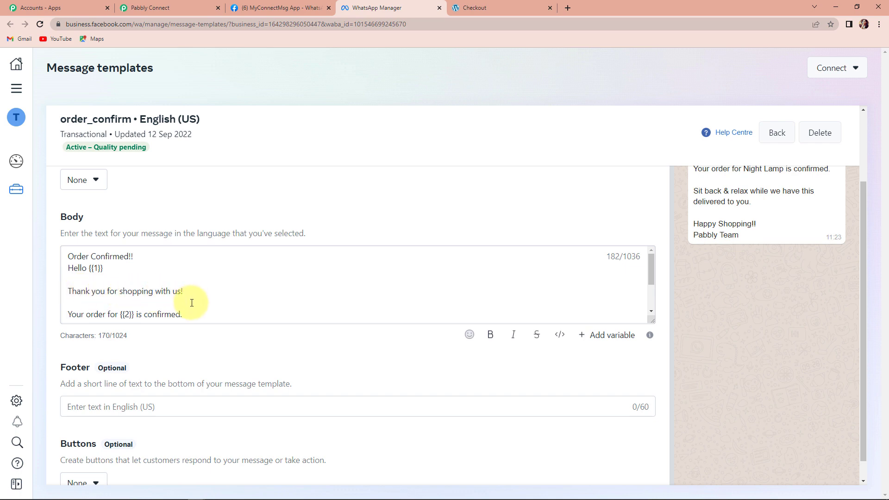
{"action": "scroll", "coordinate": [176, 303], "scroll_direction": "down", "scroll_amount": 3}
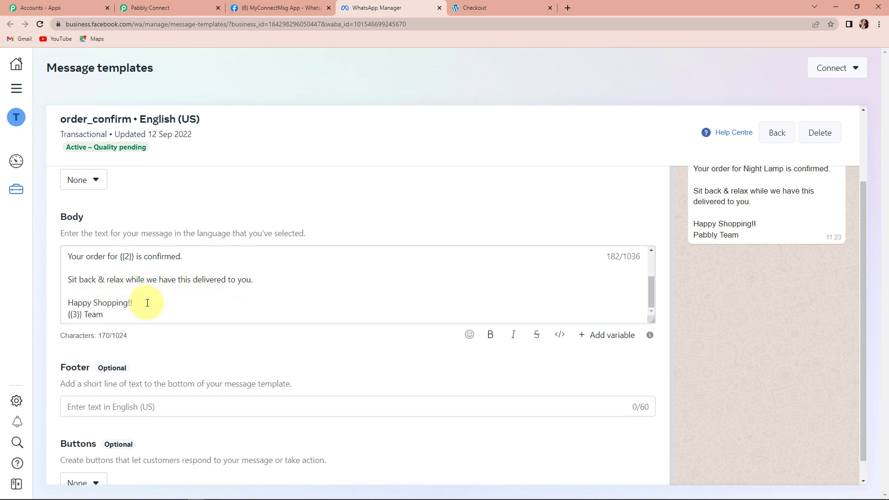
{"action": "scroll", "coordinate": [148, 301], "scroll_direction": "down", "scroll_amount": 1}
{"action": "scroll", "coordinate": [113, 272], "scroll_direction": "up", "scroll_amount": 2}
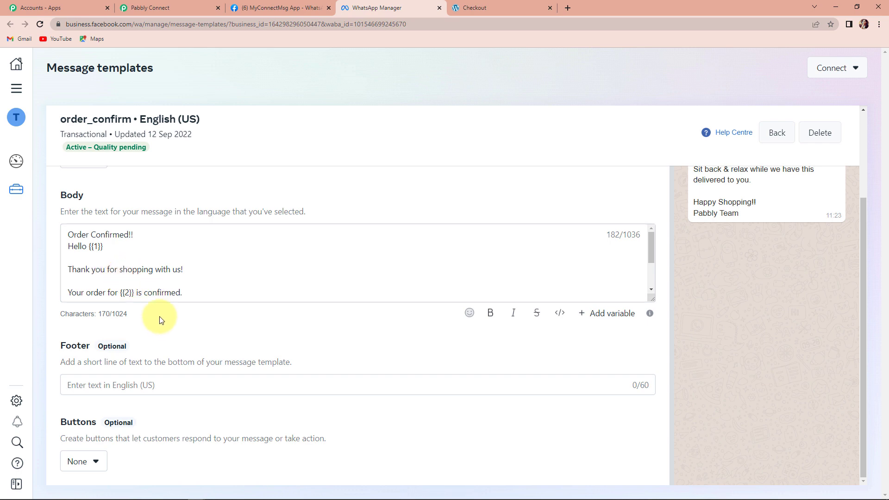
Choose order_confirm as the WhatsApp action's Template Name.
{"action": "scroll", "coordinate": [778, 269], "scroll_direction": "up", "scroll_amount": 3}
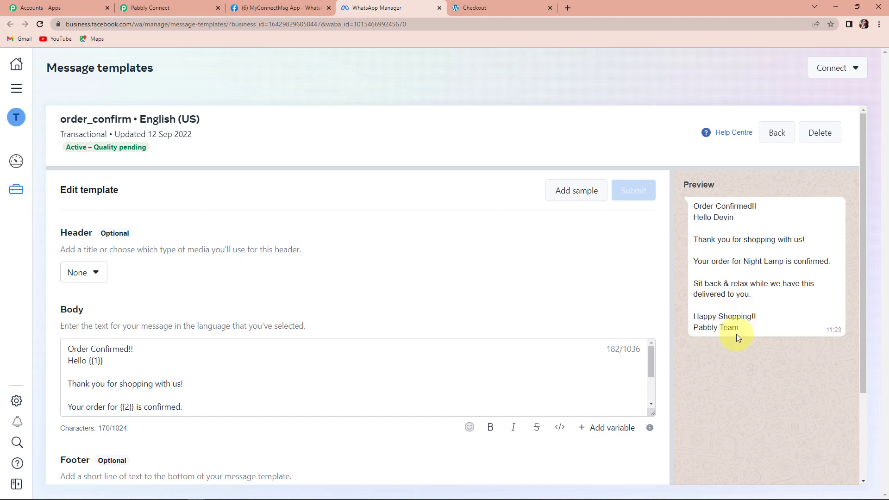
{"action": "left_click", "coordinate": [204, 9]}
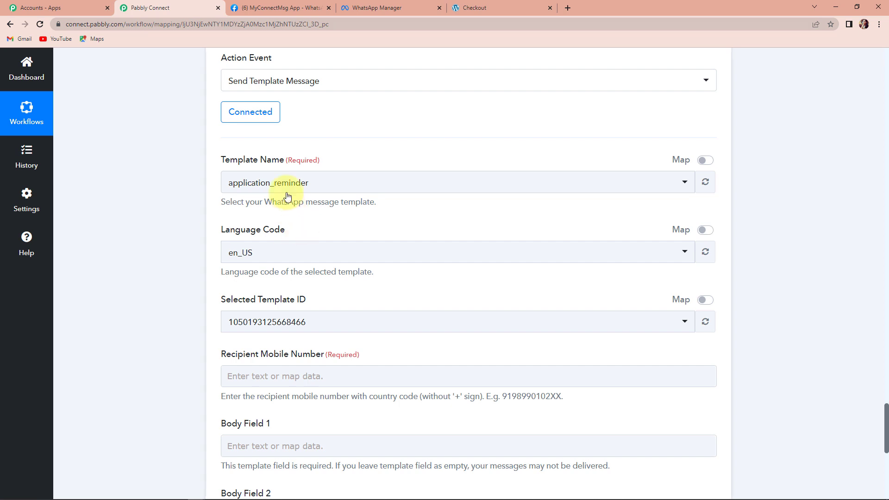
{"action": "left_click", "coordinate": [317, 187]}
{"action": "type", "text": "order"}
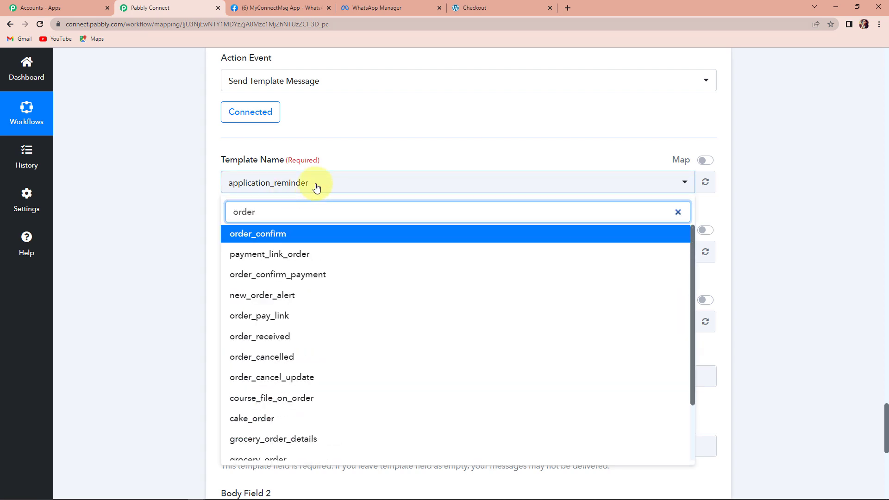
{"action": "left_click", "coordinate": [275, 237]}
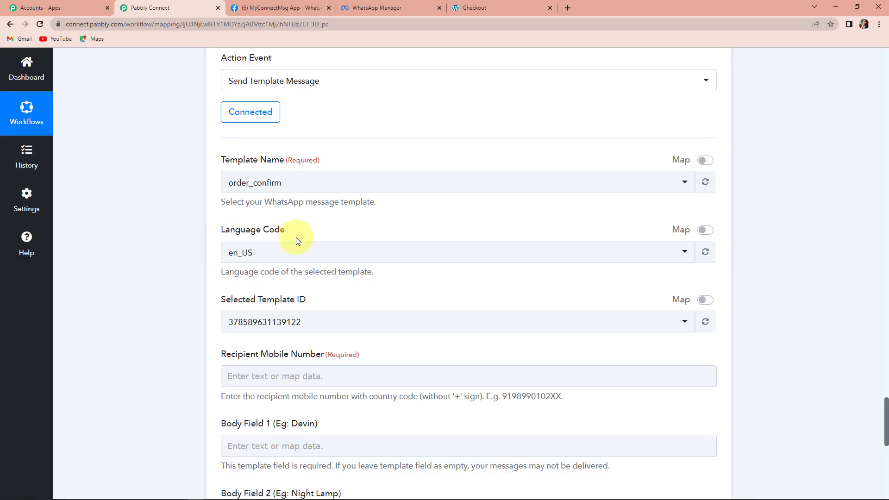
Map the Recipient Mobile Number to the WooCommerce Billing Phone, prefixed with the country code 91.
{"action": "scroll", "coordinate": [292, 241], "scroll_direction": "down", "scroll_amount": 1}
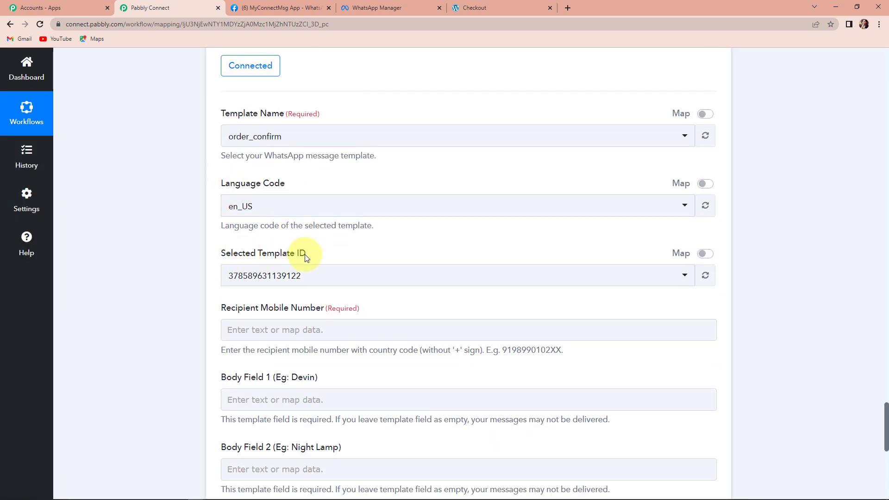
{"action": "scroll", "coordinate": [301, 253], "scroll_direction": "down", "scroll_amount": 2}
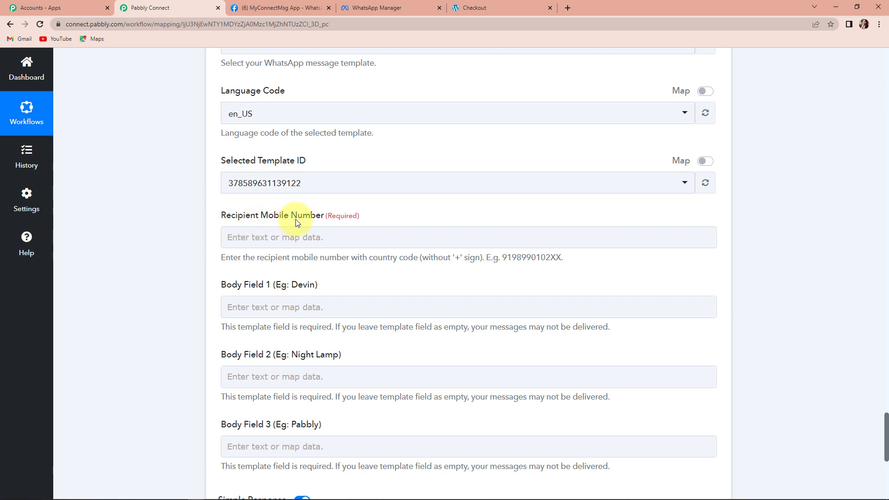
{"action": "left_click", "coordinate": [273, 236]}
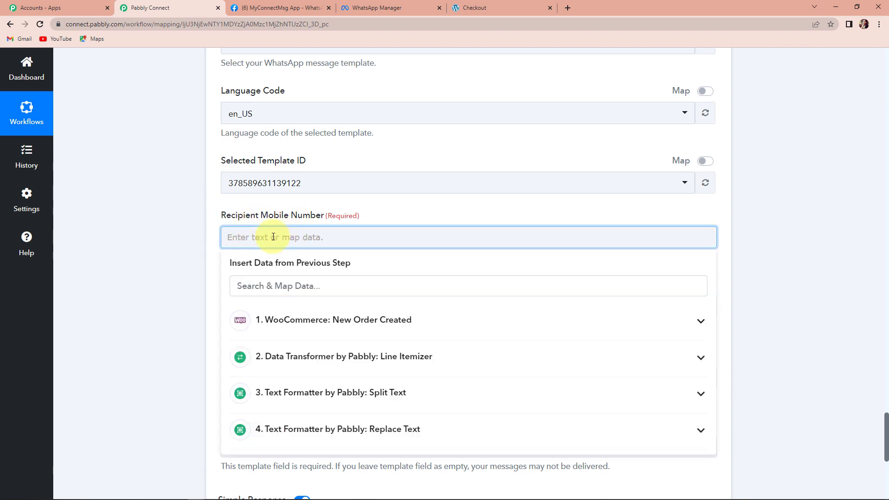
{"action": "left_click", "coordinate": [320, 328]}
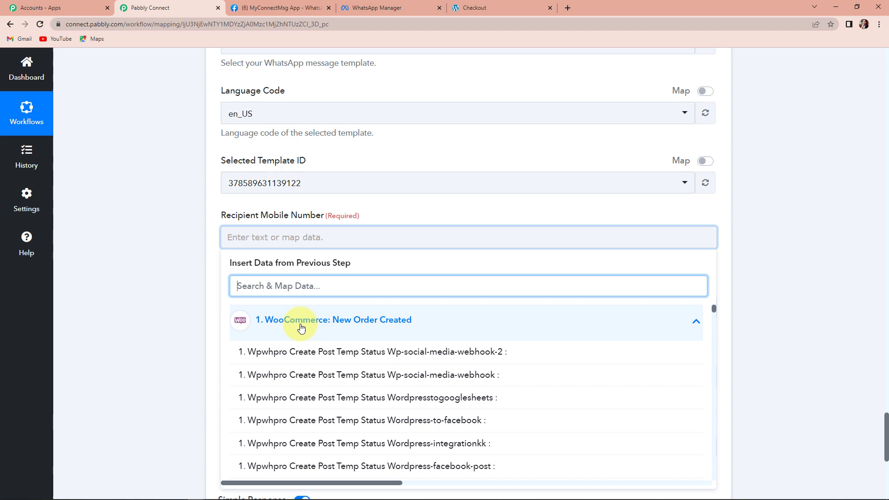
{"action": "scroll", "coordinate": [320, 366], "scroll_direction": "down", "scroll_amount": 5}
{"action": "left_click", "coordinate": [321, 369]}
{"action": "left_click", "coordinate": [155, 308]}
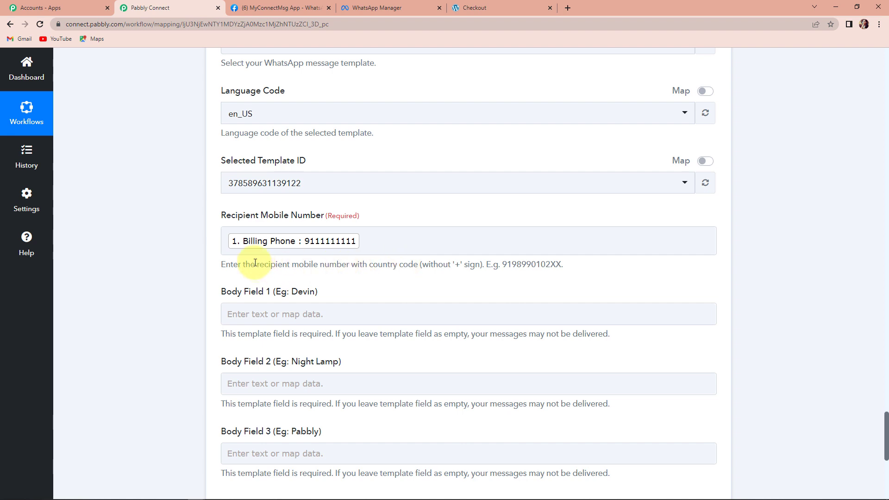
{"action": "left_click", "coordinate": [228, 242]}
{"action": "type", "text": "91"}
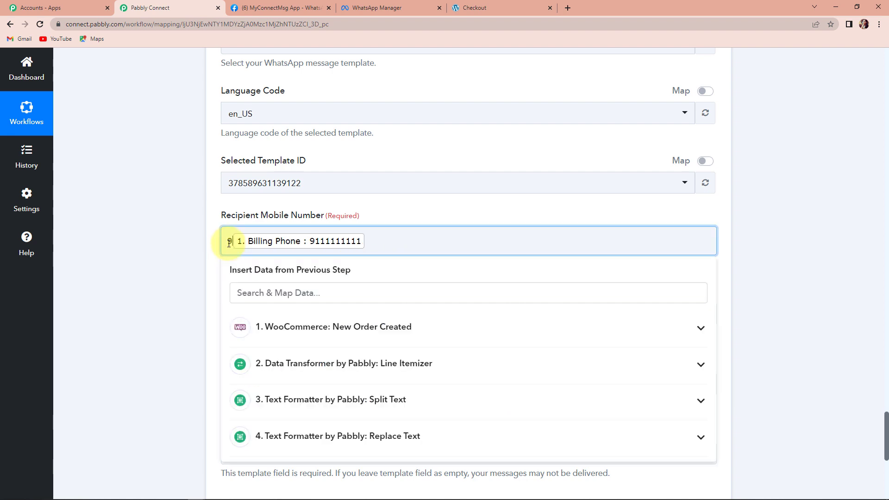
{"action": "left_click", "coordinate": [182, 257]}
Map Body Field 1 to the order's Shipping First Name followed by Billing Last Name.
{"action": "scroll", "coordinate": [270, 221], "scroll_direction": "down", "scroll_amount": 2}
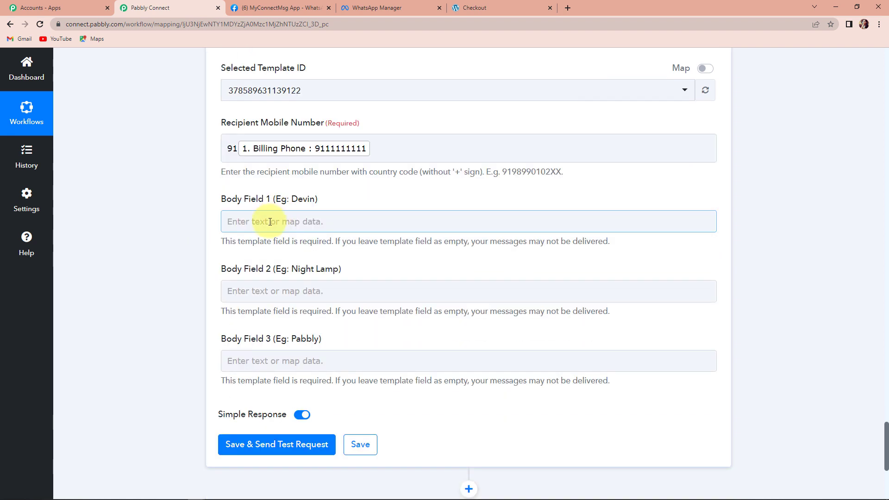
{"action": "left_click", "coordinate": [269, 221]}
{"action": "left_click", "coordinate": [305, 306]}
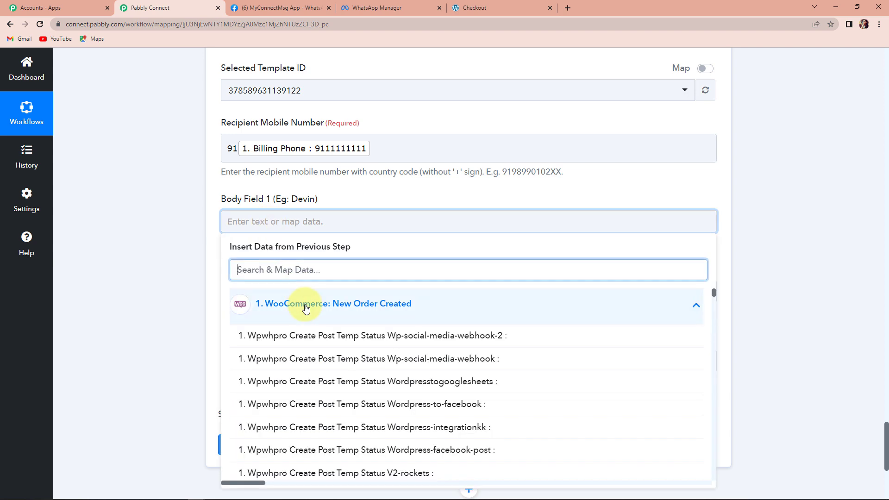
{"action": "type", "text": "name"}
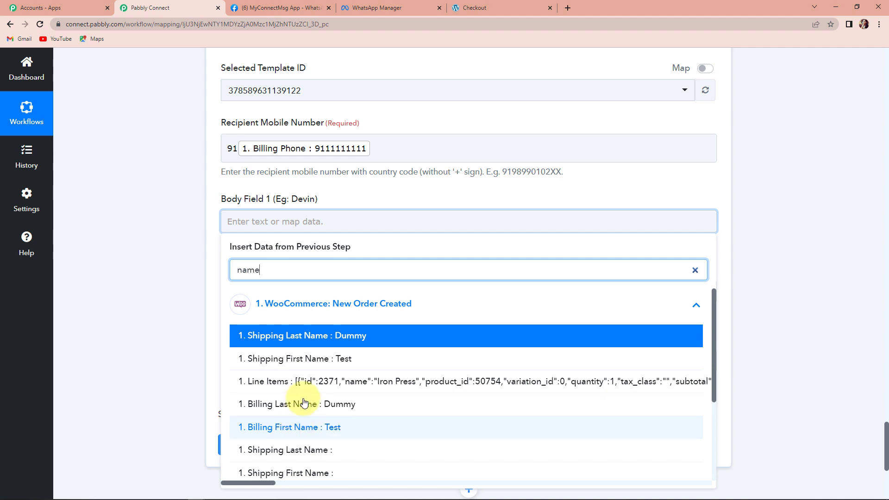
{"action": "left_click", "coordinate": [306, 363]}
{"action": "left_click", "coordinate": [158, 278]}
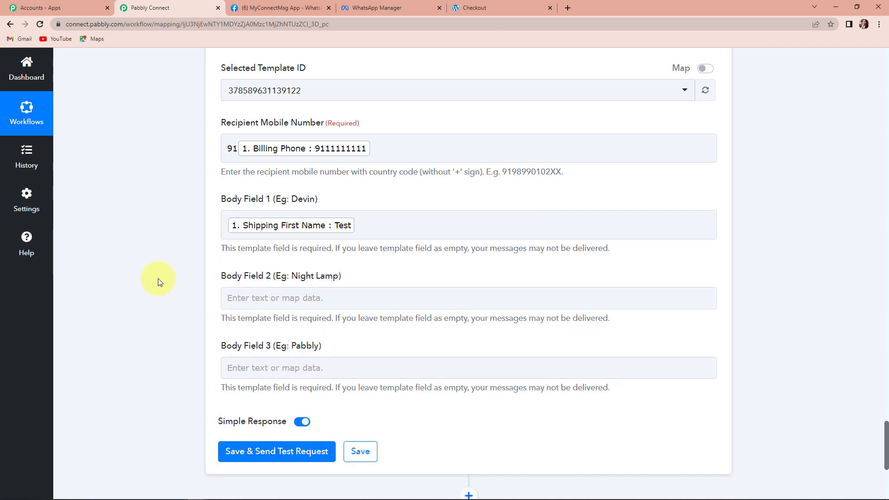
{"action": "left_click", "coordinate": [380, 226]}
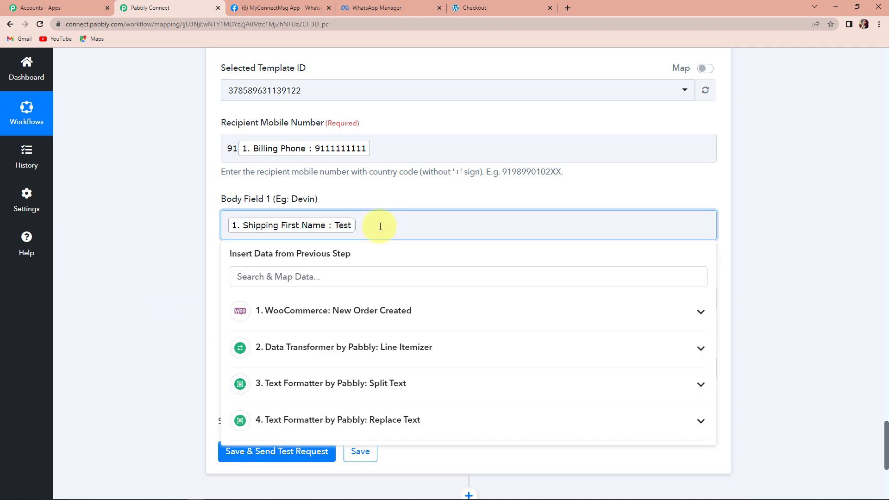
{"action": "left_click", "coordinate": [392, 309]}
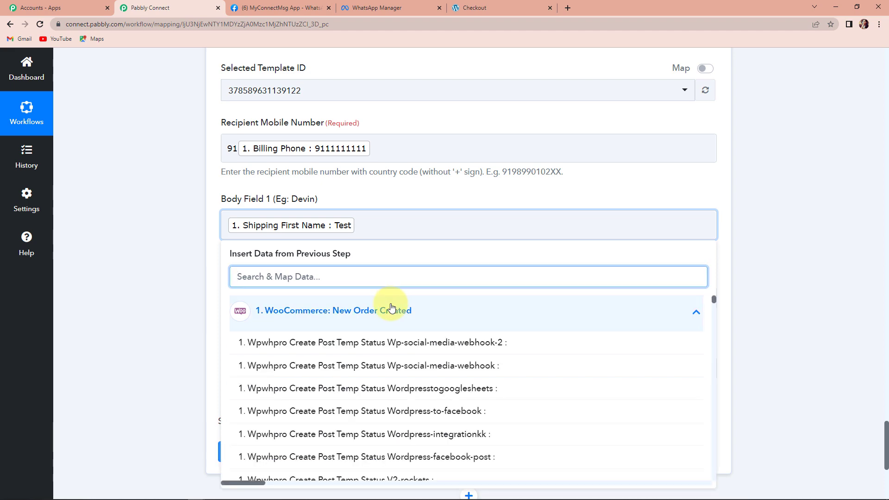
{"action": "type", "text": "name"}
{"action": "left_click", "coordinate": [337, 410]}
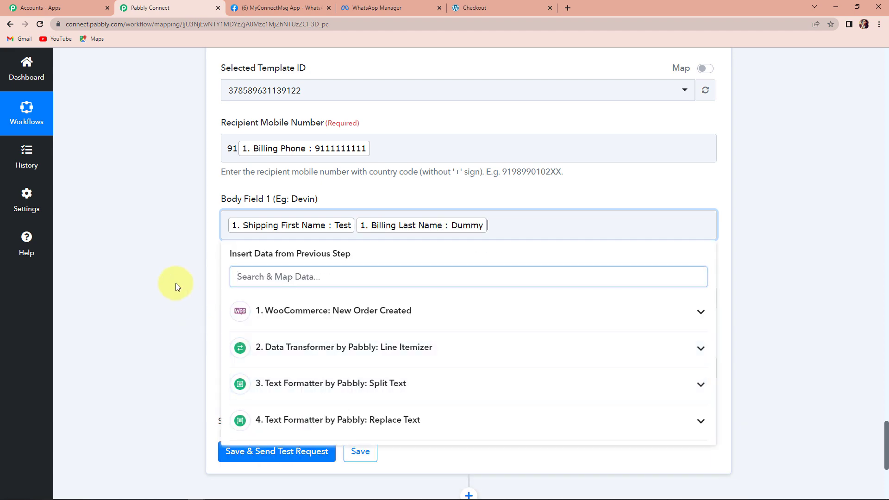
{"action": "left_click", "coordinate": [176, 285]}
Map Body Field 2 to the Result of the Text Formatter Replace Text step.
{"action": "scroll", "coordinate": [168, 292], "scroll_direction": "down", "scroll_amount": 2}
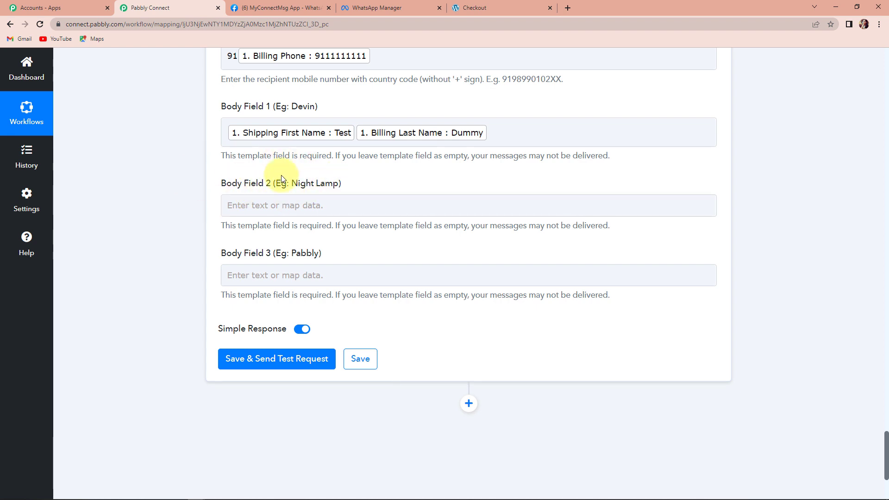
{"action": "left_click", "coordinate": [282, 204]}
{"action": "left_click", "coordinate": [247, 204]}
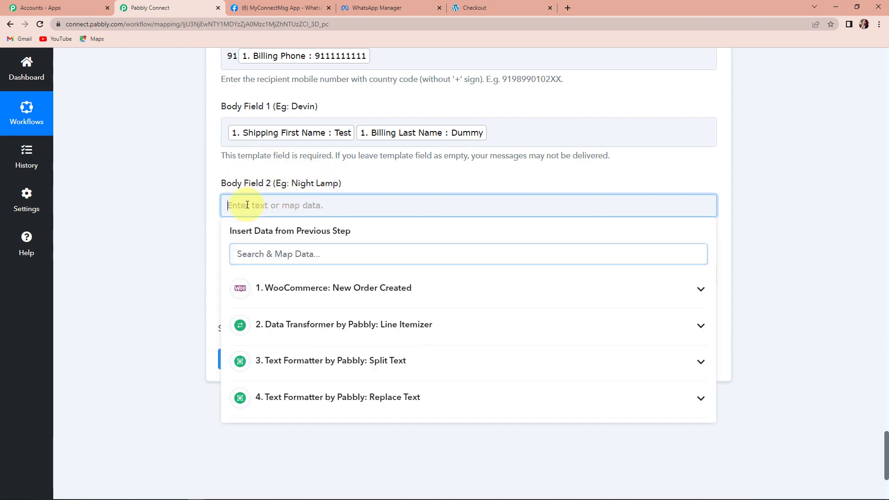
{"action": "left_click", "coordinate": [285, 403]}
{"action": "left_click", "coordinate": [303, 453]}
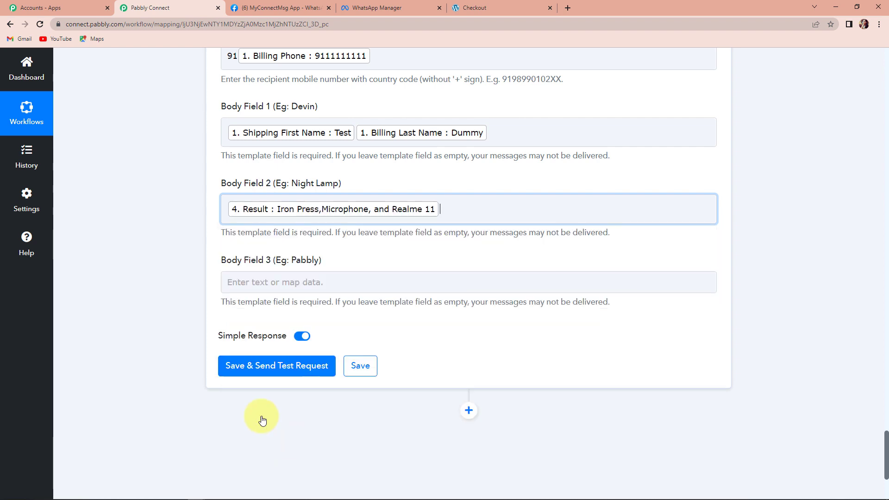
{"action": "left_click", "coordinate": [139, 199]}
Search the WooCommerce data for "pabbly" and map Body Field 3 to the Shipping Company.
{"action": "scroll", "coordinate": [224, 187], "scroll_direction": "down", "scroll_amount": 3}
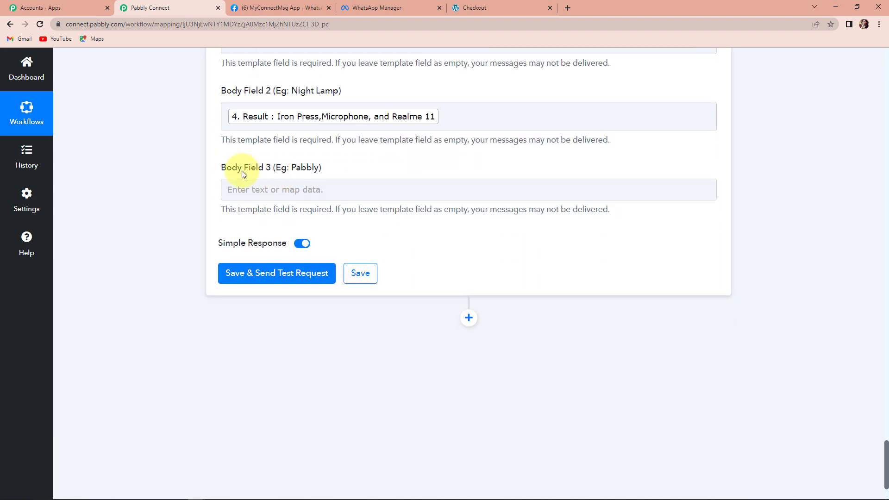
{"action": "left_click", "coordinate": [255, 191]}
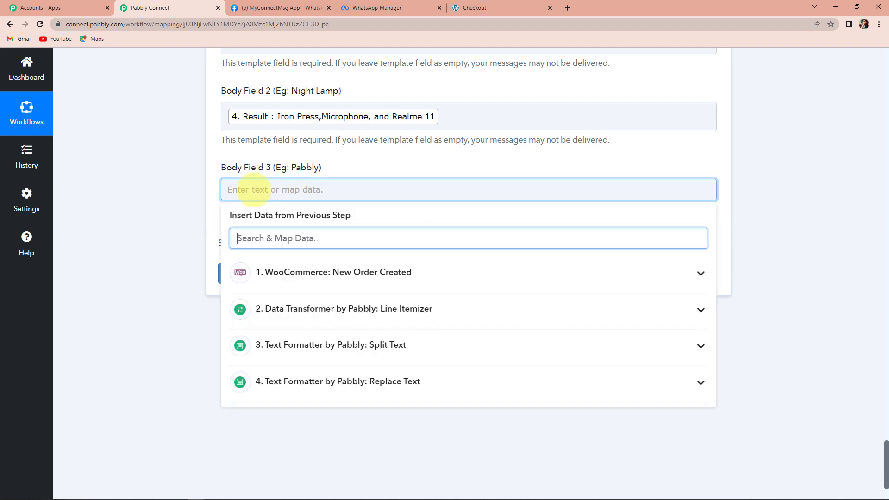
{"action": "left_click", "coordinate": [312, 288]}
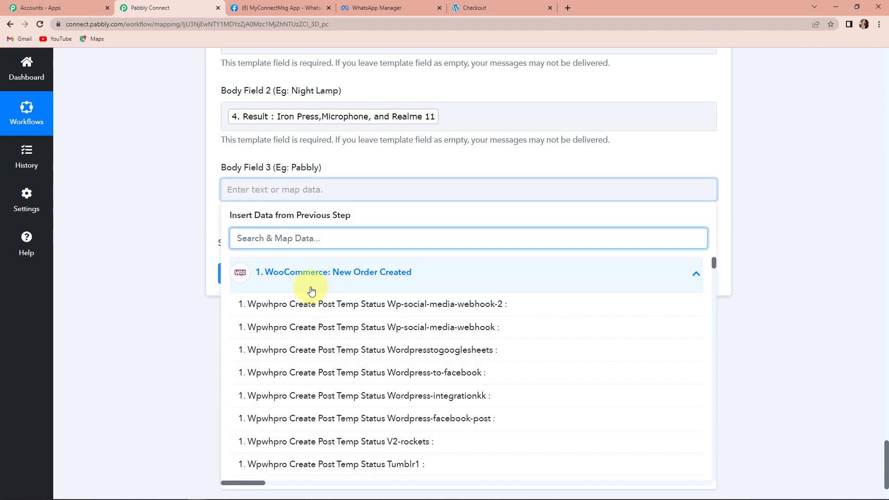
{"action": "type", "text": "pabbly"}
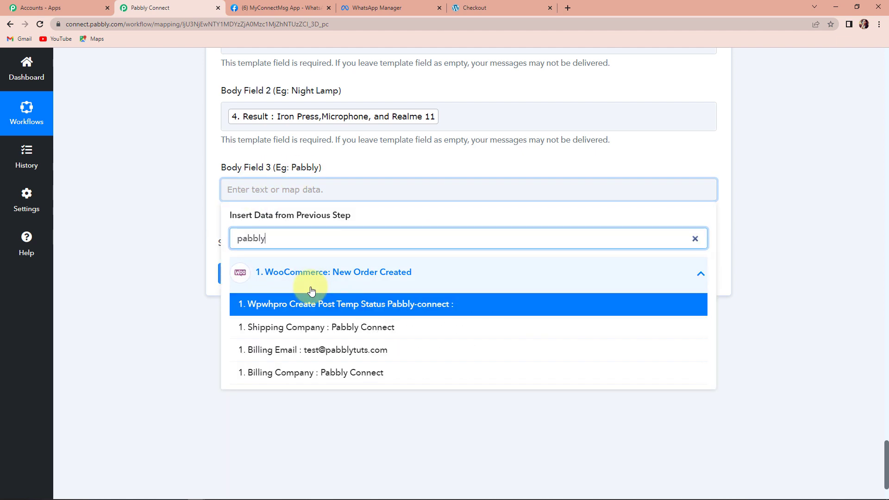
{"action": "left_click", "coordinate": [311, 331]}
{"action": "left_click", "coordinate": [167, 286]}
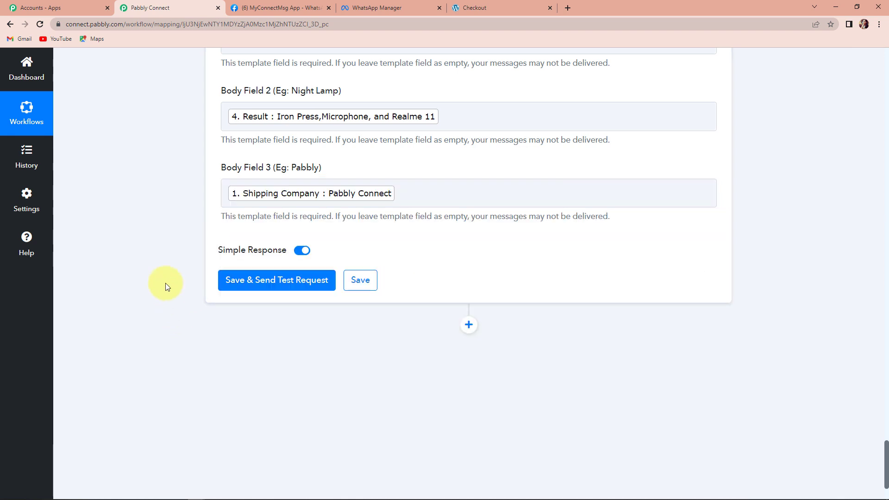
Save and send a test request, then open the received Order Confirmed chat in WhatsApp Web.
{"action": "left_click", "coordinate": [261, 281]}
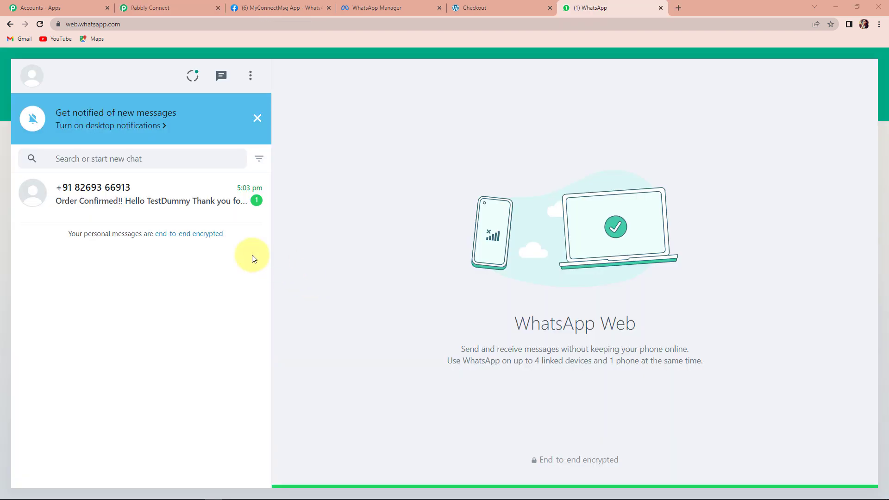
{"action": "left_click", "coordinate": [126, 194]}
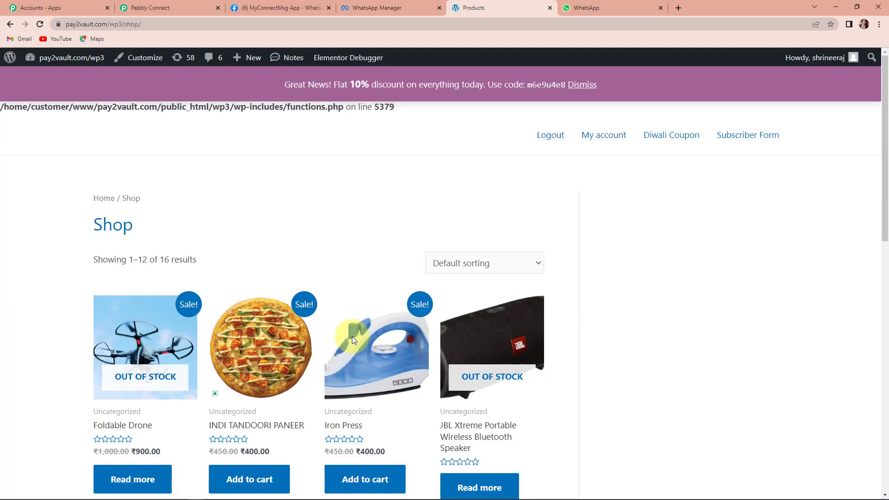
Add PHP for Beginners to the cart in the WooCommerce shop and continue shopping.
{"action": "scroll", "coordinate": [662, 332], "scroll_direction": "down", "scroll_amount": 4}
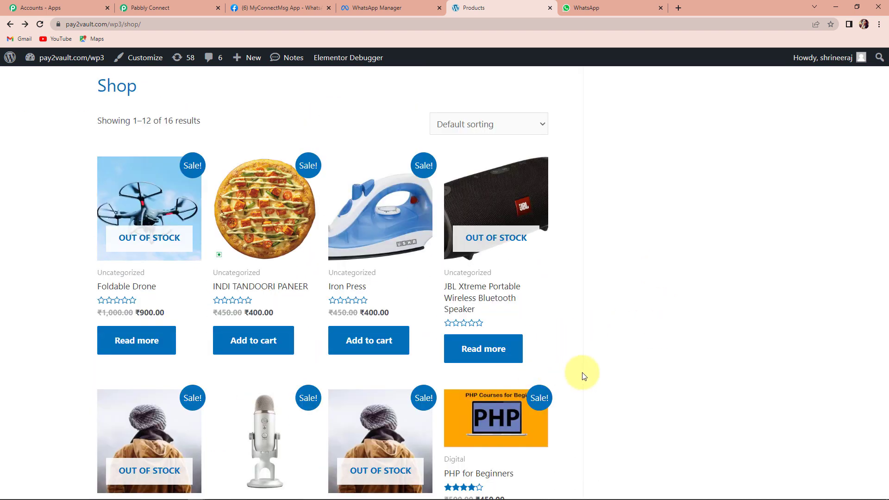
{"action": "scroll", "coordinate": [605, 376], "scroll_direction": "down", "scroll_amount": 3}
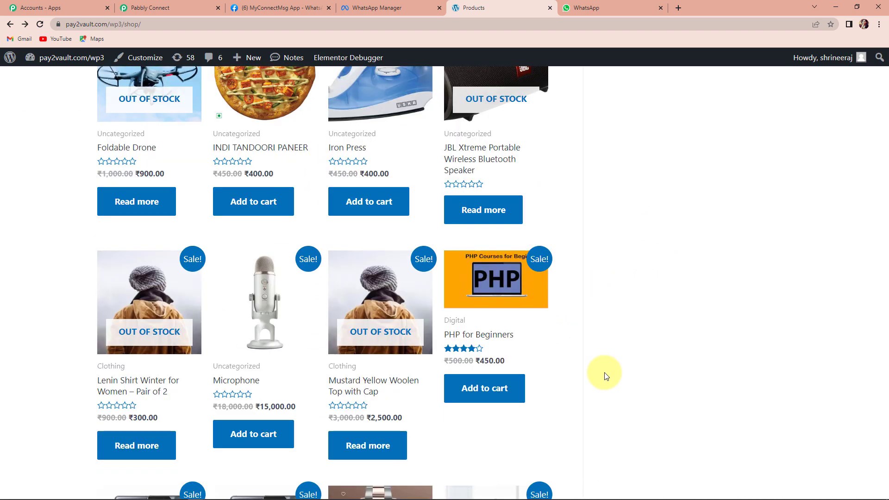
{"action": "scroll", "coordinate": [605, 376], "scroll_direction": "down", "scroll_amount": 1}
{"action": "left_click", "coordinate": [503, 349]}
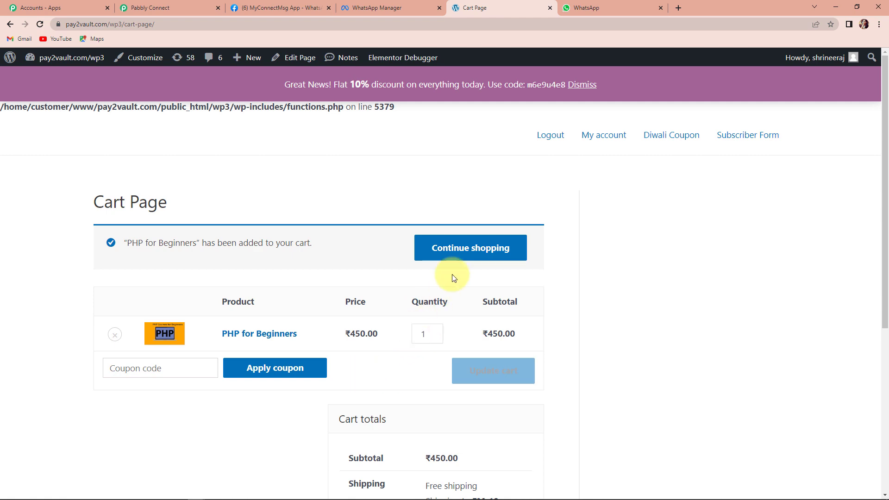
{"action": "left_click", "coordinate": [453, 257]}
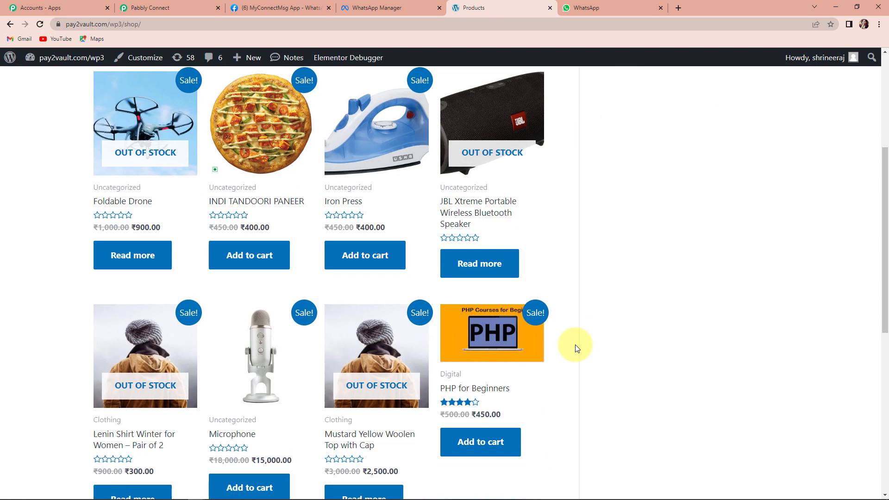
Add the Round Neck Black T-shirt and the Iron Press to the cart.
{"action": "scroll", "coordinate": [575, 349], "scroll_direction": "down", "scroll_amount": 5}
{"action": "scroll", "coordinate": [575, 348], "scroll_direction": "down", "scroll_amount": 1}
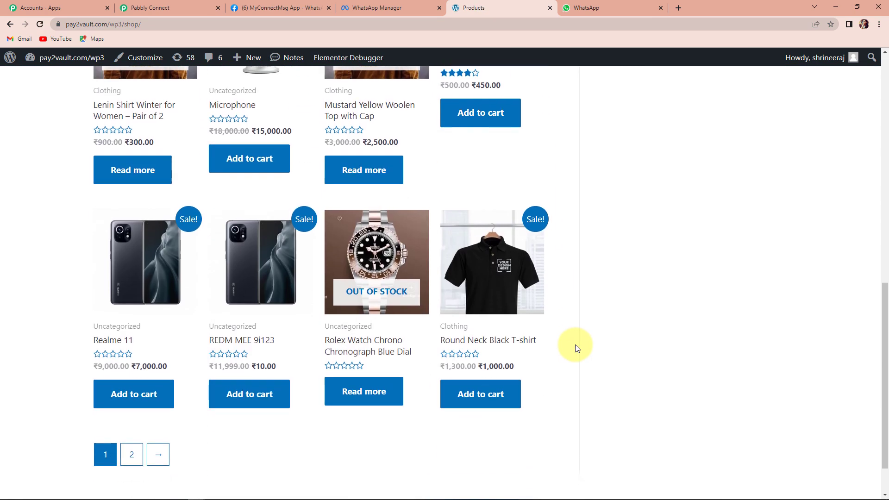
{"action": "left_click", "coordinate": [482, 392]}
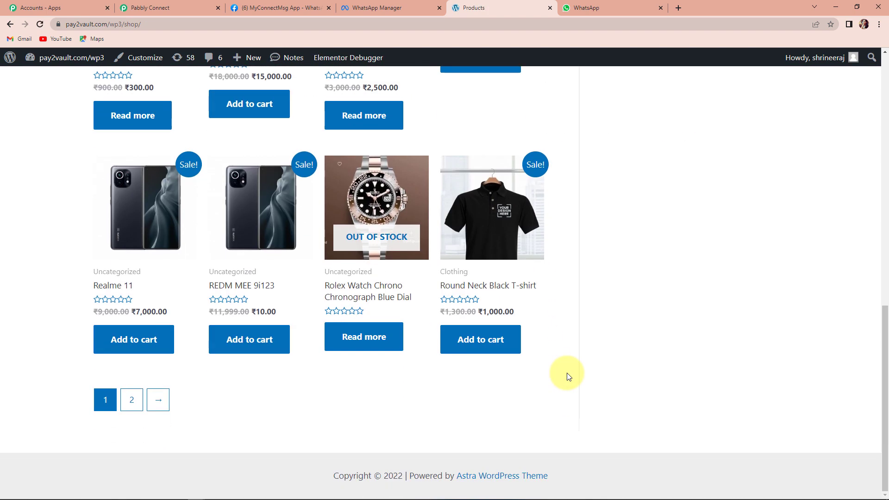
{"action": "scroll", "coordinate": [560, 369], "scroll_direction": "up", "scroll_amount": 9}
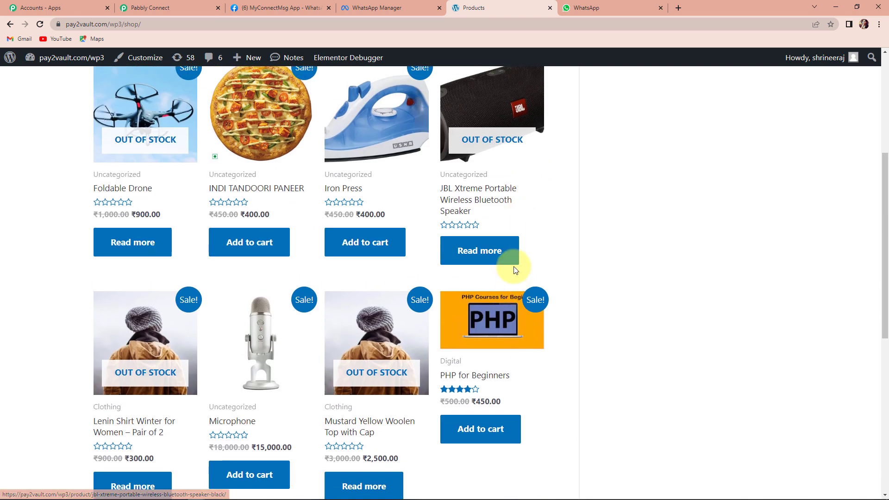
{"action": "scroll", "coordinate": [512, 264], "scroll_direction": "up", "scroll_amount": 3}
{"action": "left_click", "coordinate": [355, 389]}
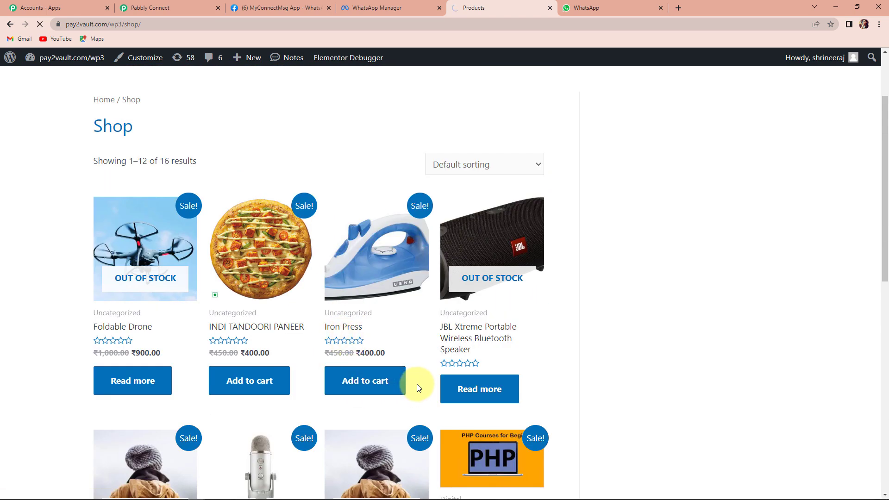
Proceed from the cart to checkout and place the order for the three products.
{"action": "scroll", "coordinate": [550, 357], "scroll_direction": "down", "scroll_amount": 8}
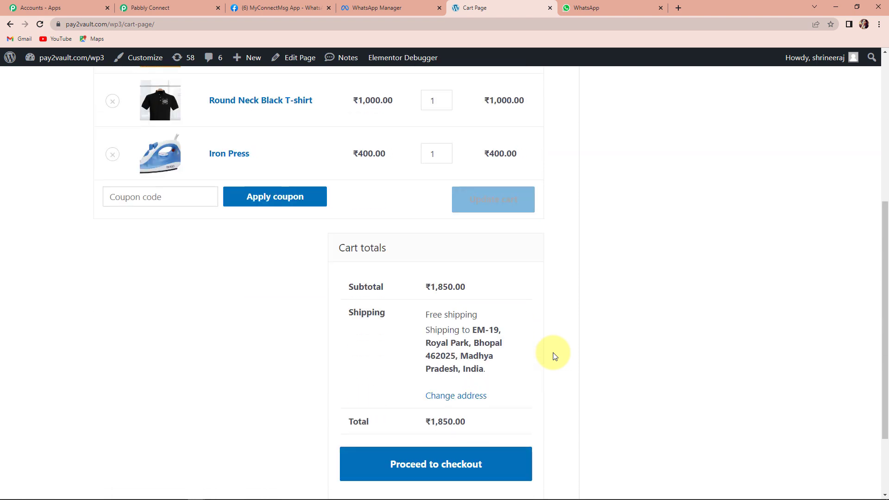
{"action": "left_click", "coordinate": [462, 370]}
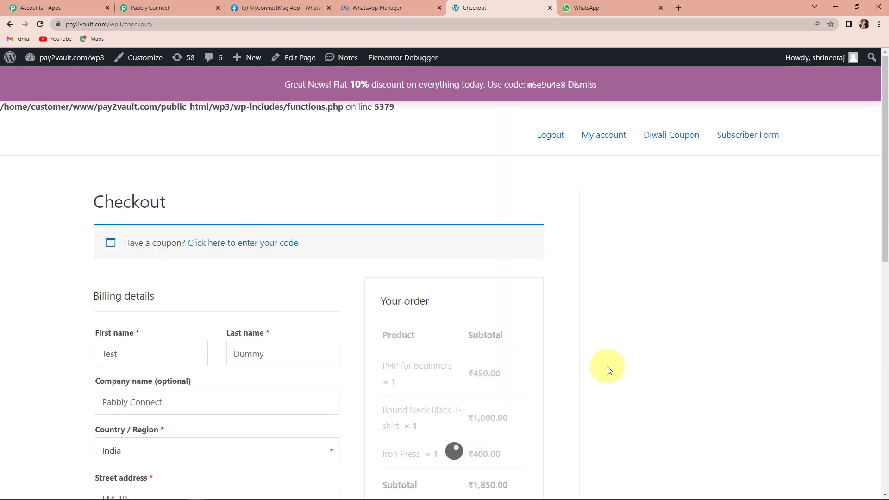
{"action": "scroll", "coordinate": [607, 366], "scroll_direction": "down", "scroll_amount": 10}
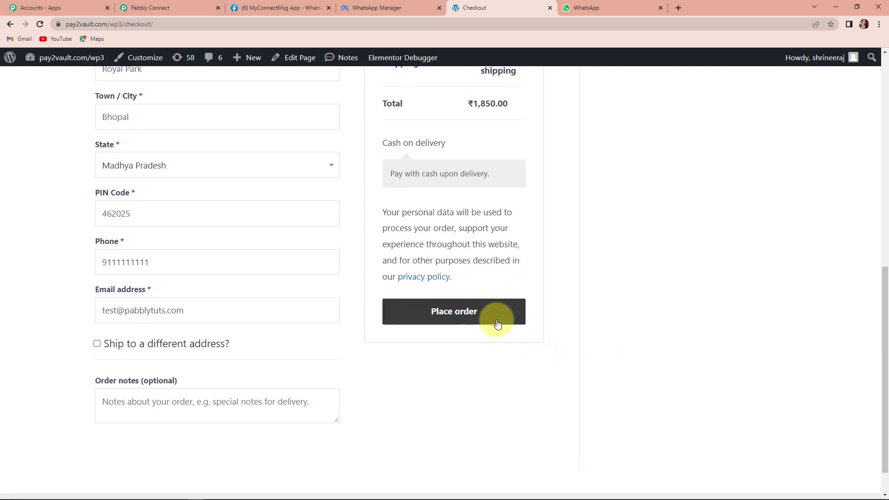
{"action": "left_click", "coordinate": [497, 324]}
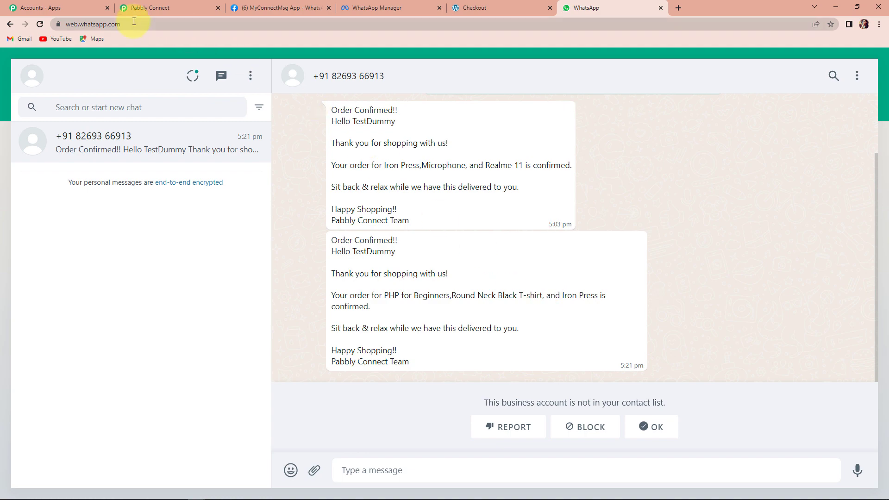
Switch to the Pabbly Connect workflow and collapse each step to review the complete workflow sequence.
{"action": "left_click", "coordinate": [149, 10]}
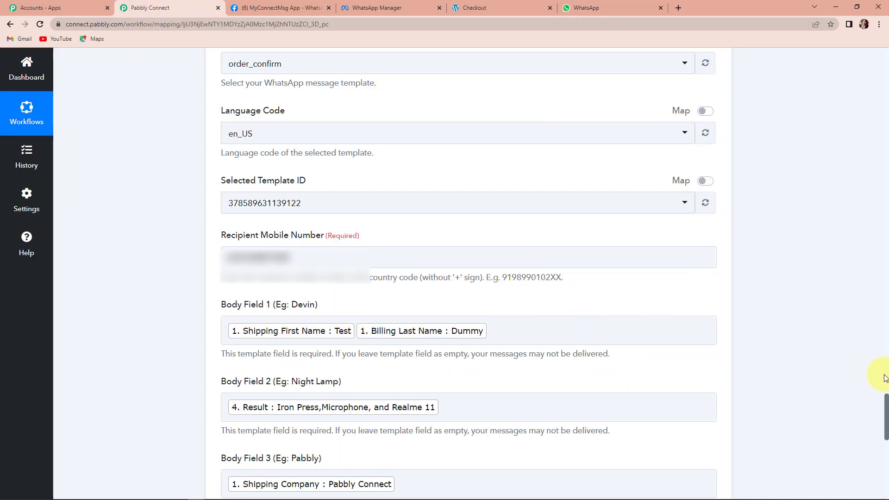
{"action": "left_click_drag", "start_coordinate": [886, 413], "coordinate": [833, 29]}
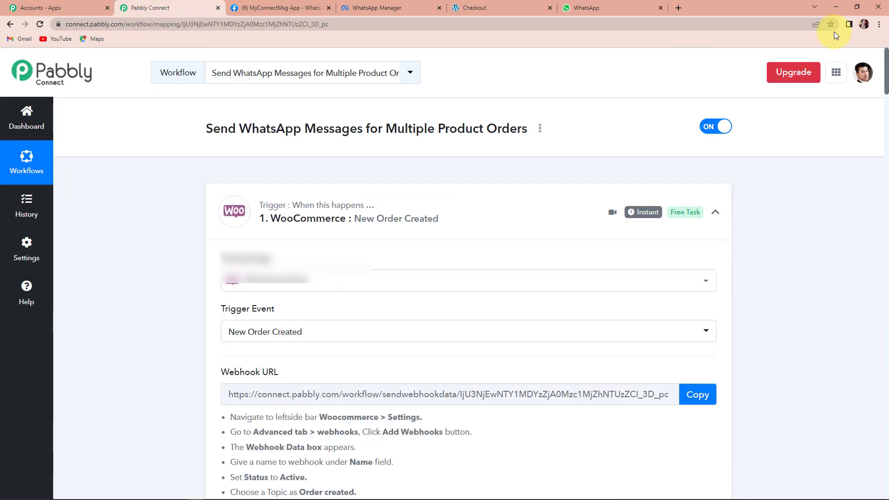
{"action": "left_click", "coordinate": [717, 213]}
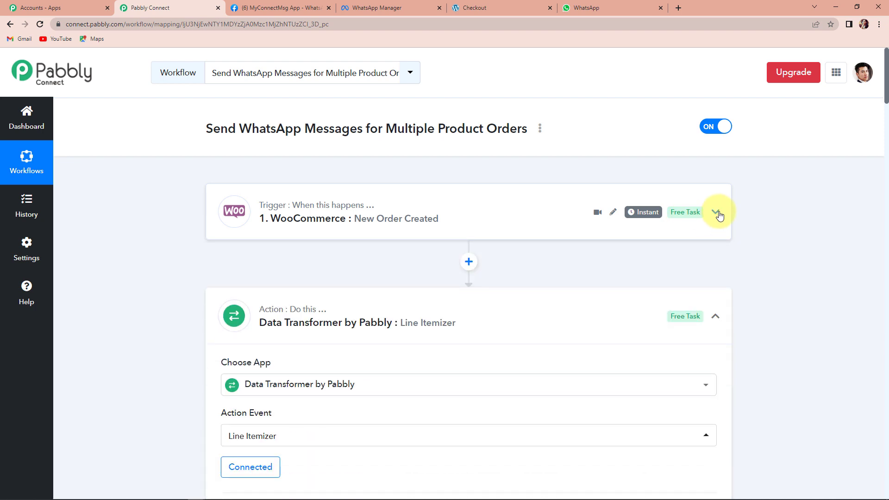
{"action": "left_click", "coordinate": [715, 318]}
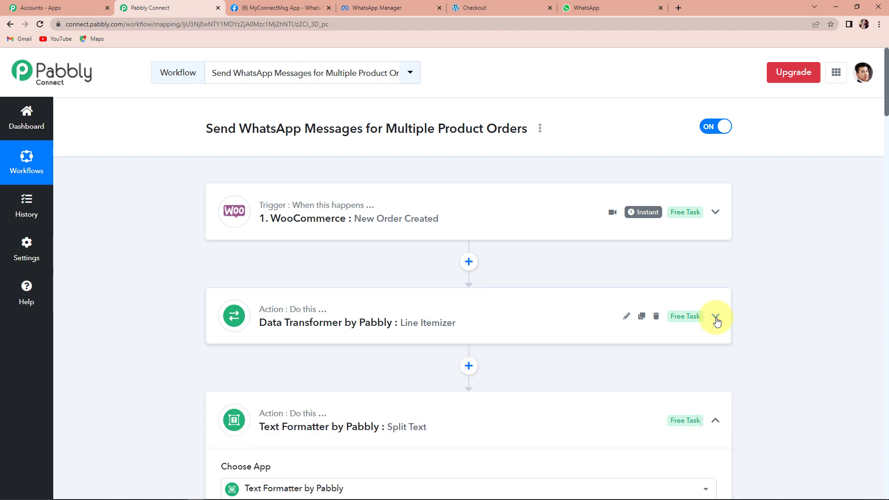
{"action": "scroll", "coordinate": [716, 321], "scroll_direction": "down", "scroll_amount": 3}
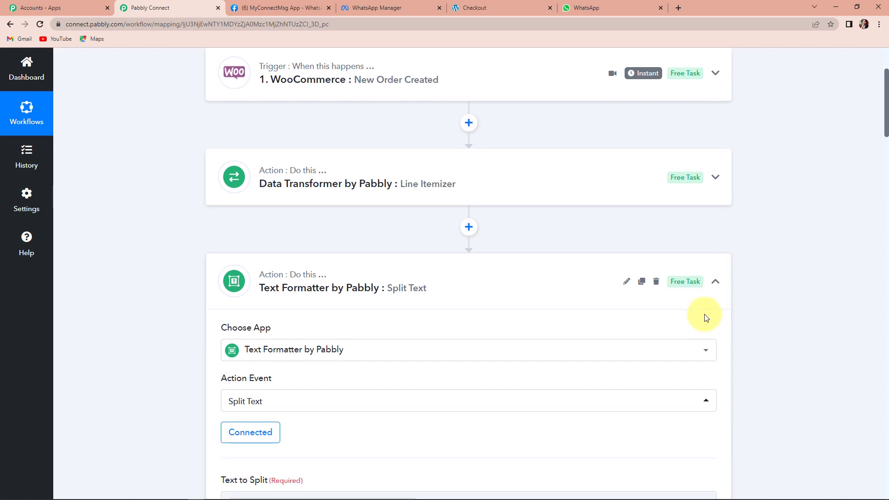
{"action": "left_click", "coordinate": [716, 283]}
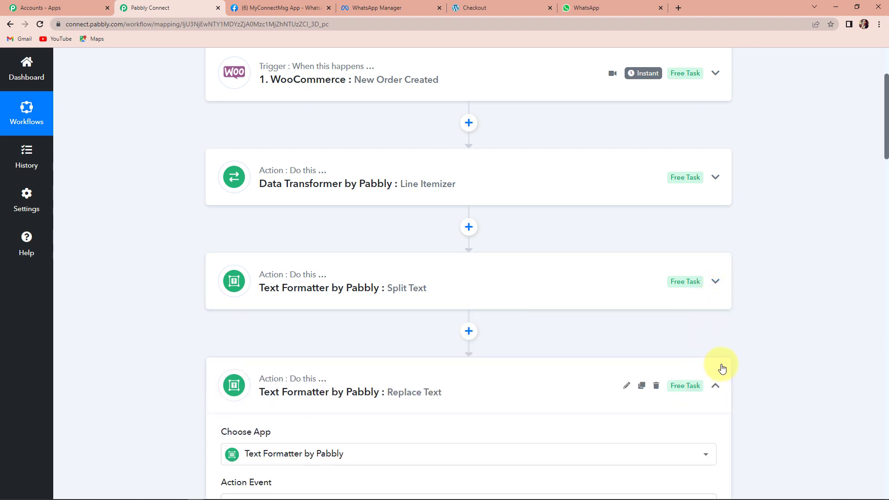
{"action": "left_click", "coordinate": [716, 385]}
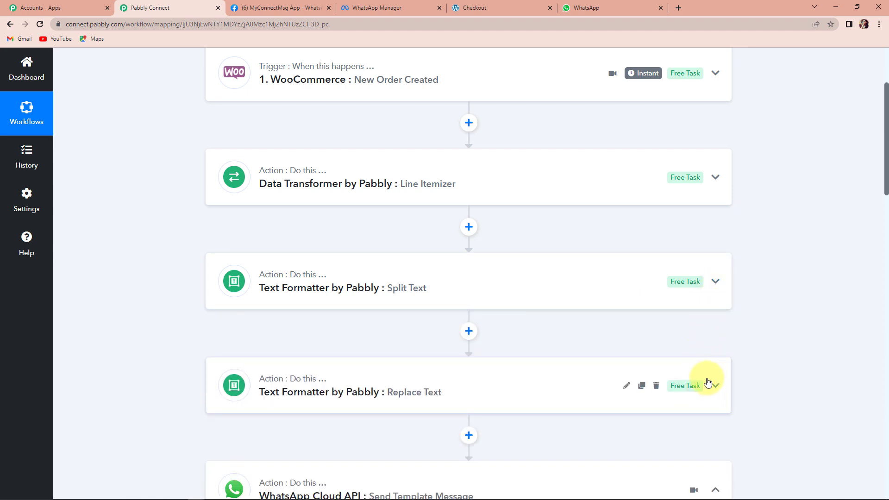
{"action": "scroll", "coordinate": [708, 384], "scroll_direction": "down", "scroll_amount": 2}
{"action": "left_click", "coordinate": [713, 394]}
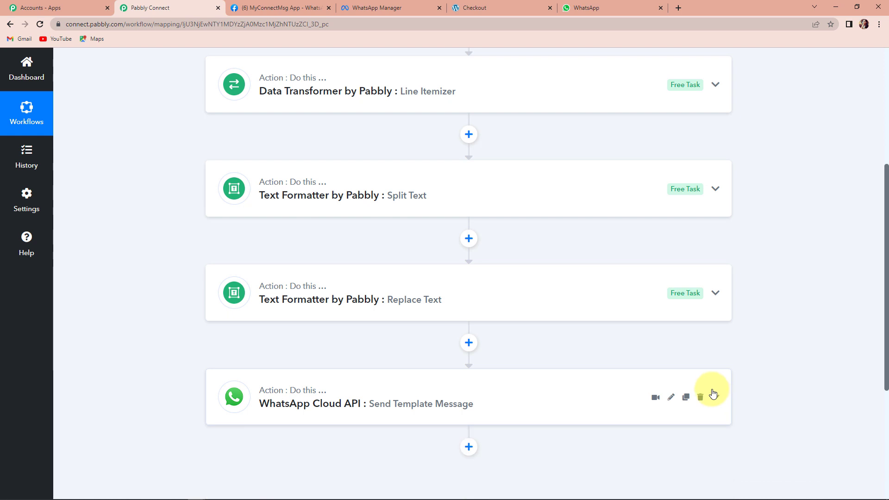
{"action": "scroll", "coordinate": [713, 394], "scroll_direction": "down", "scroll_amount": 2}
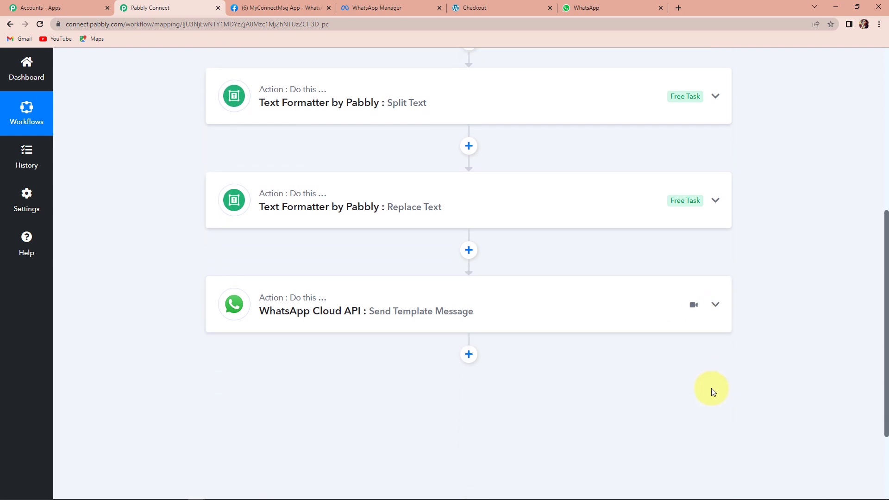
{"action": "mouse_move", "coordinate": [671, 361]}
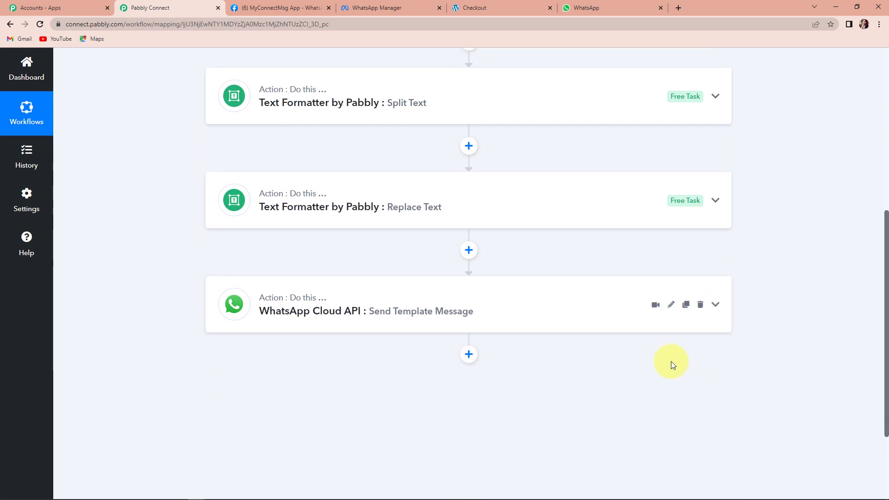